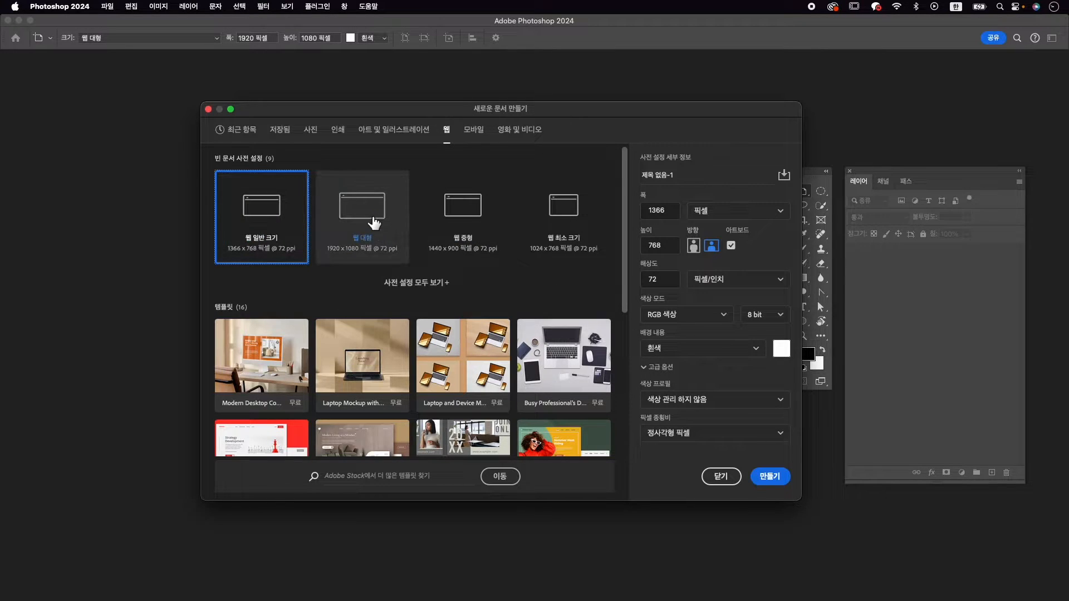
Create a new document named 아웃라인 from the large web preset (웹 대형), 1920 x 1080 pixels at 72 ppi
{"action": "left_click", "coordinate": [372, 222]}
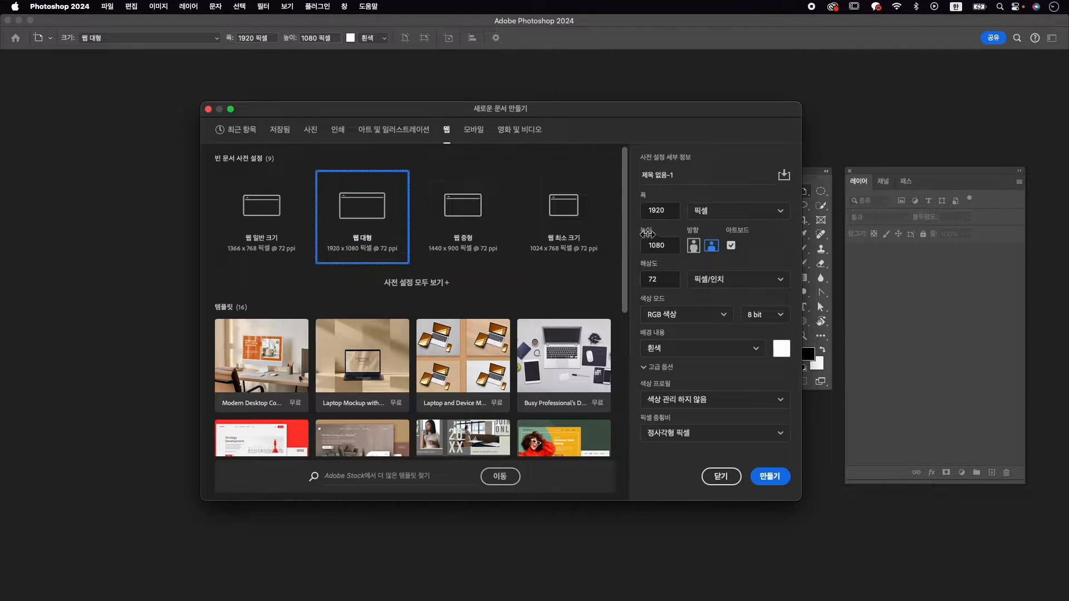
{"action": "left_click", "coordinate": [690, 173]}
{"action": "type", "text": "애"}
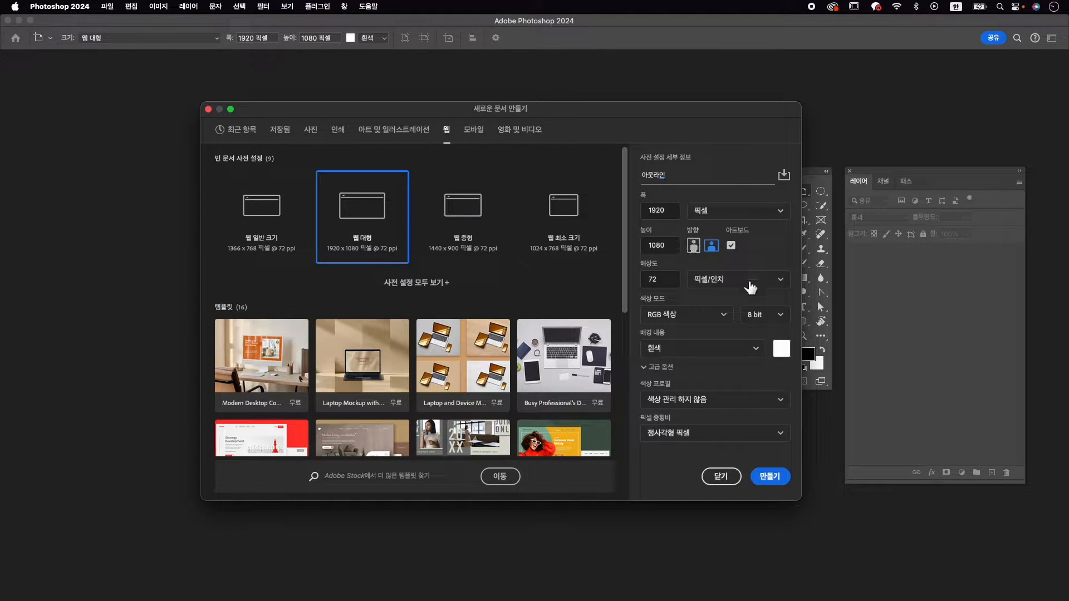
{"action": "left_click", "coordinate": [786, 480]}
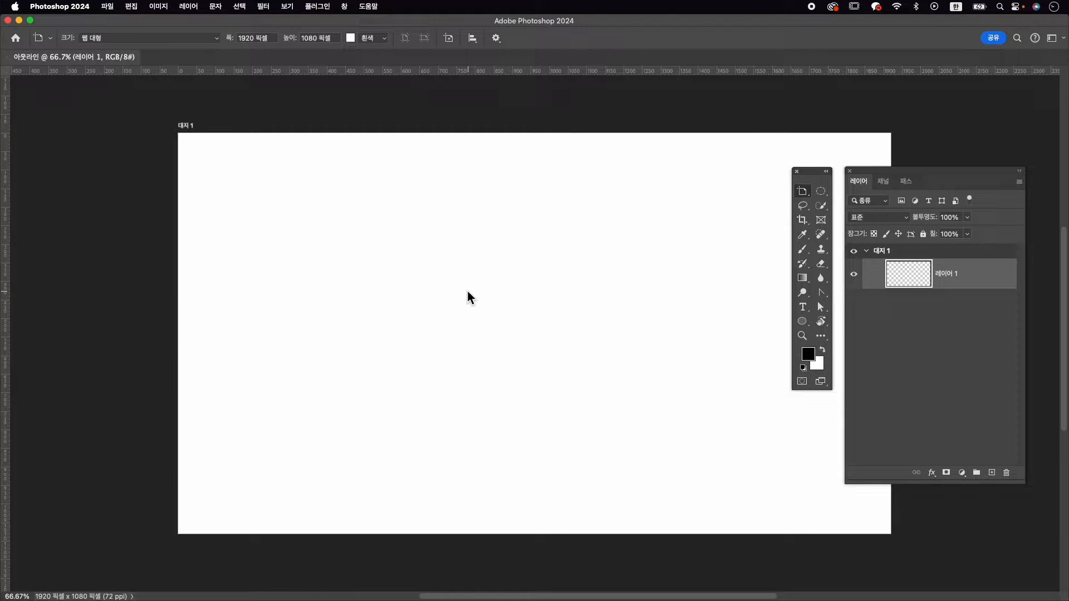
Add a horizontal text layer reading "outline" on the artboard
{"action": "key", "text": "t"}
{"action": "left_click", "coordinate": [804, 307]}
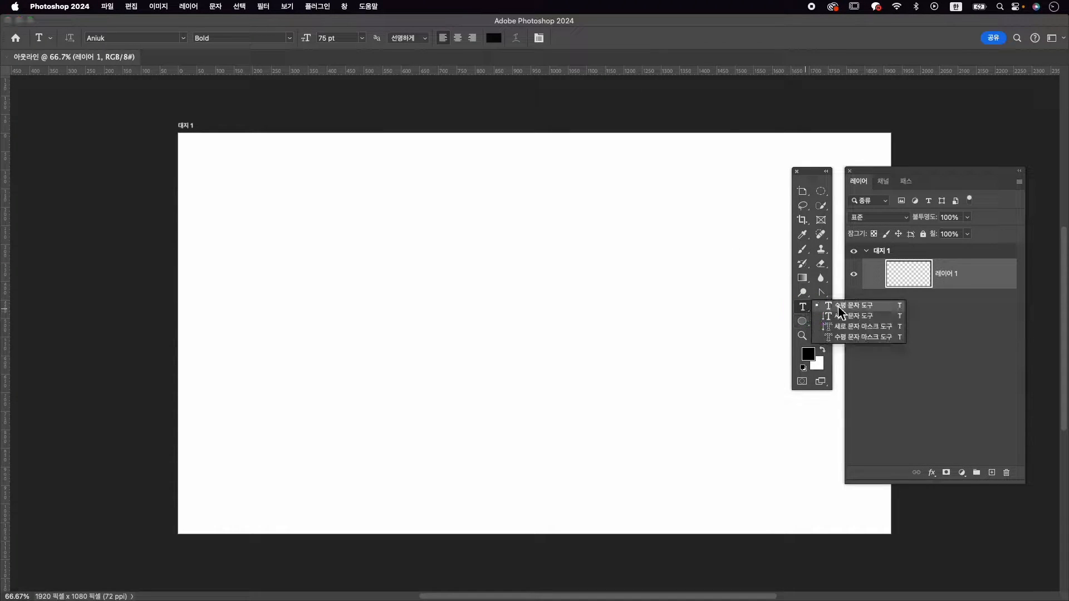
{"action": "left_click", "coordinate": [840, 306]}
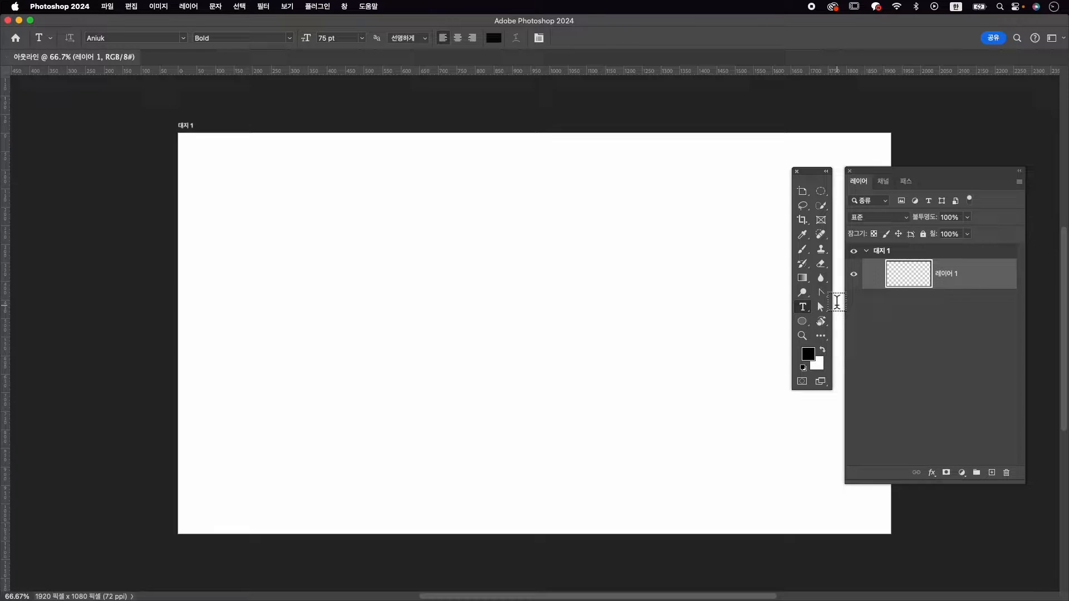
{"action": "left_click", "coordinate": [798, 309]}
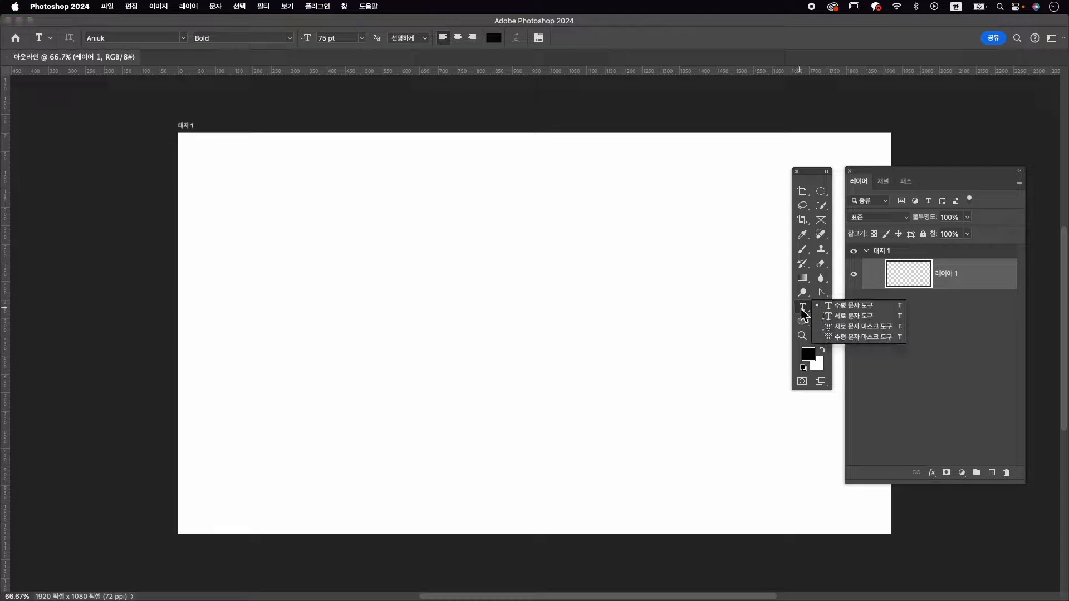
{"action": "left_click", "coordinate": [849, 306]}
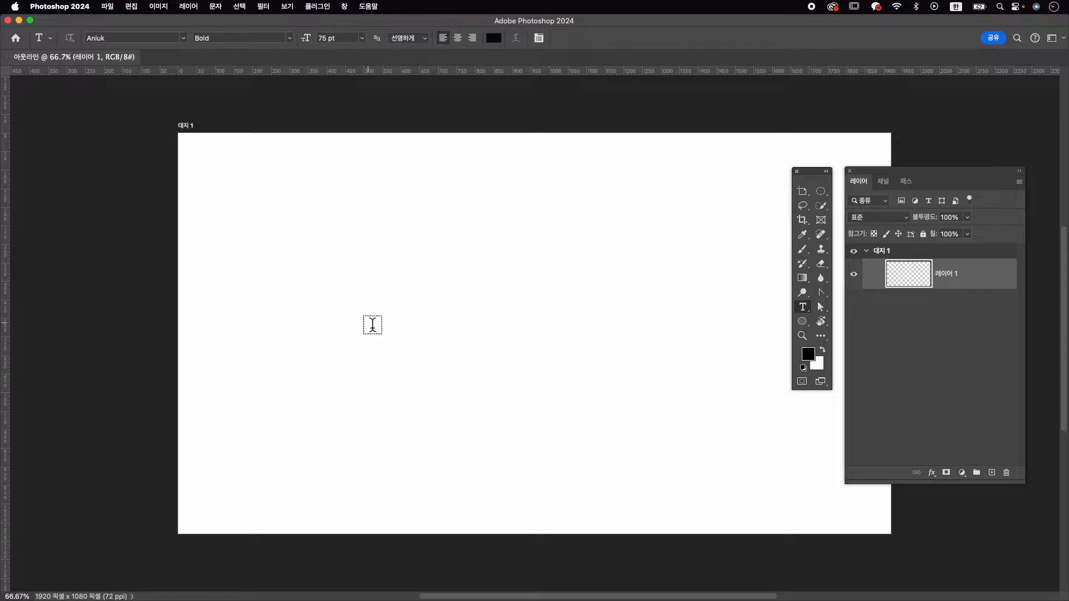
{"action": "left_click", "coordinate": [410, 310]}
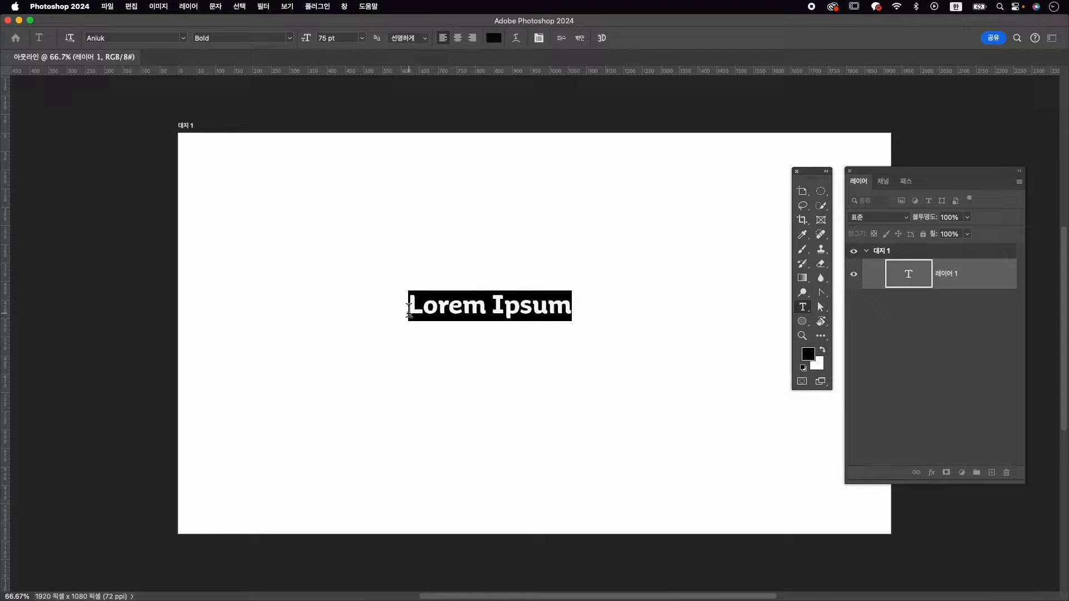
{"action": "type", "text": "dk"}
{"action": "key", "text": "BackSpace"}
{"action": "key", "text": "BackSpace"}
{"action": "type", "text": "llu"}
{"action": "key", "text": "BackSpace"}
{"action": "key", "text": "BackSpace"}
{"action": "key", "text": "BackSpace"}
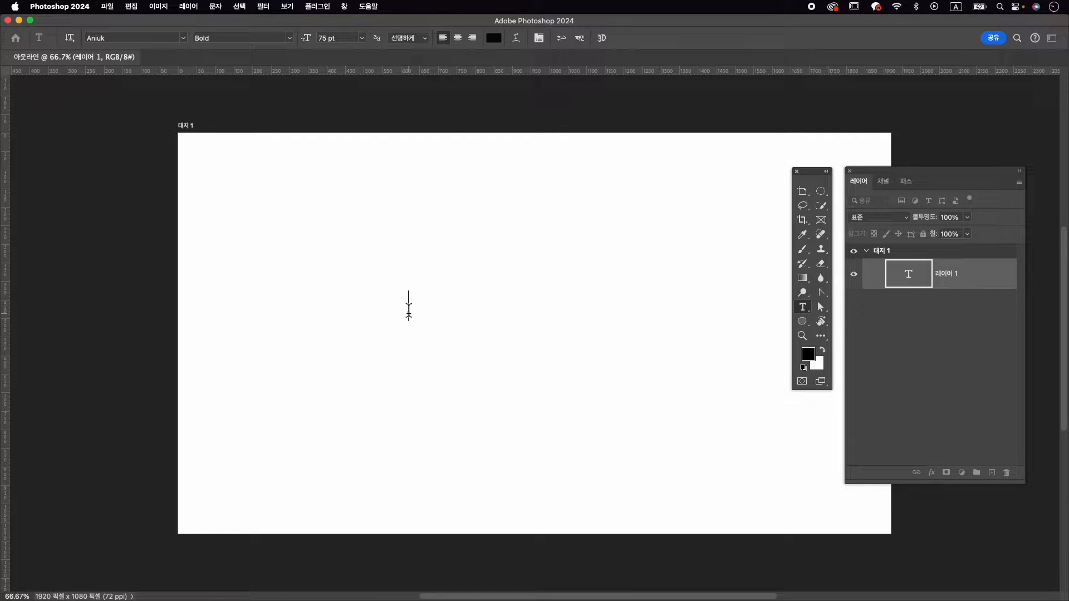
{"action": "type", "text": "outline"}
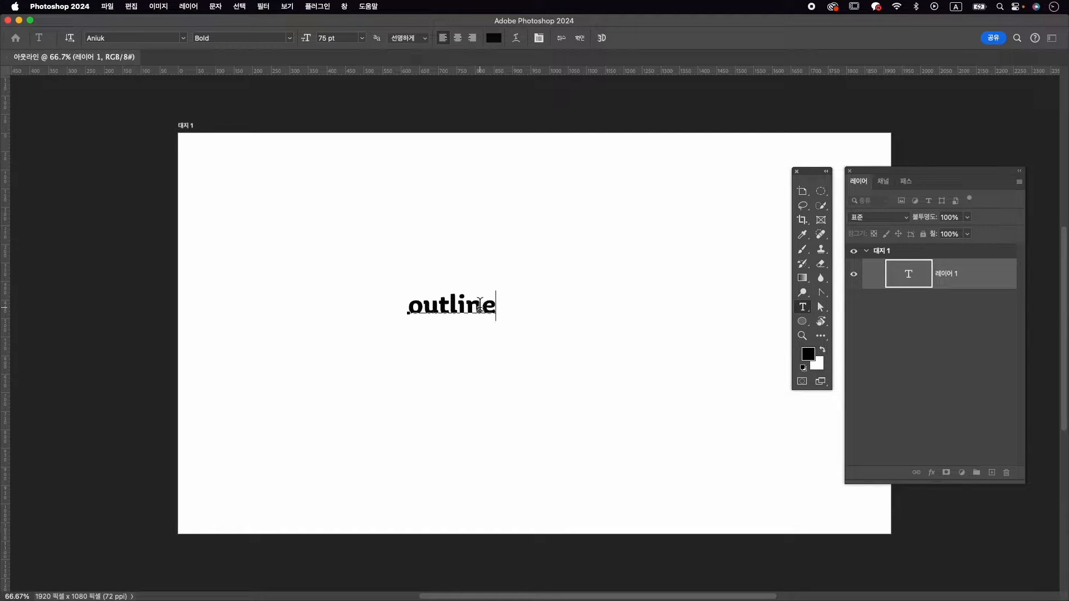
Set the whole "outline" text to a font size of 337 pt and a tracking of 25
{"action": "key", "text": "super+a"}
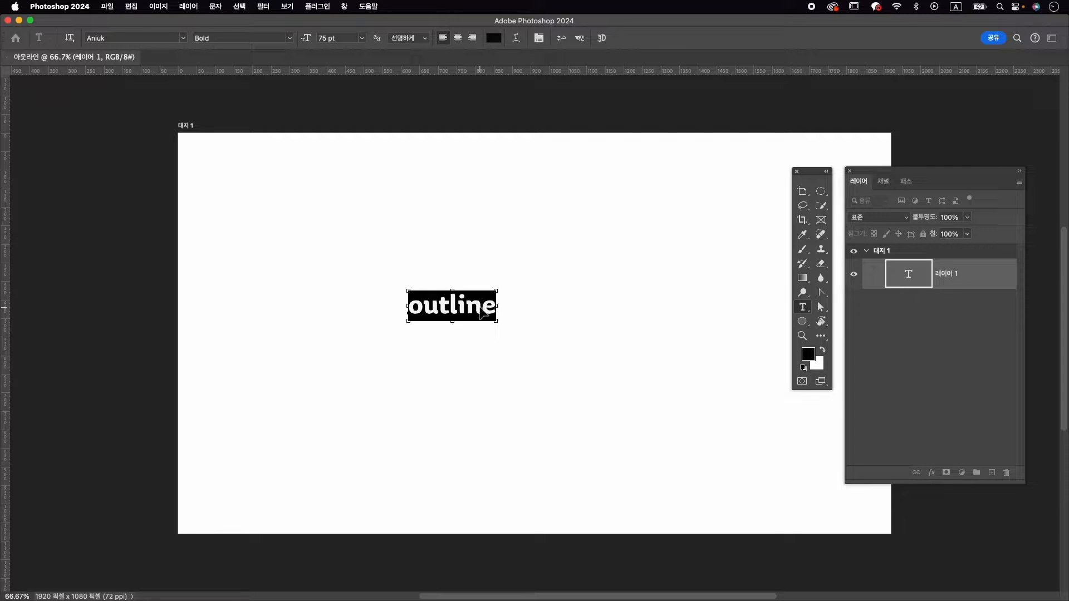
{"action": "key", "text": "super+t"}
{"action": "left_click_drag", "start_coordinate": [183, 206], "coordinate": [704, 191]}
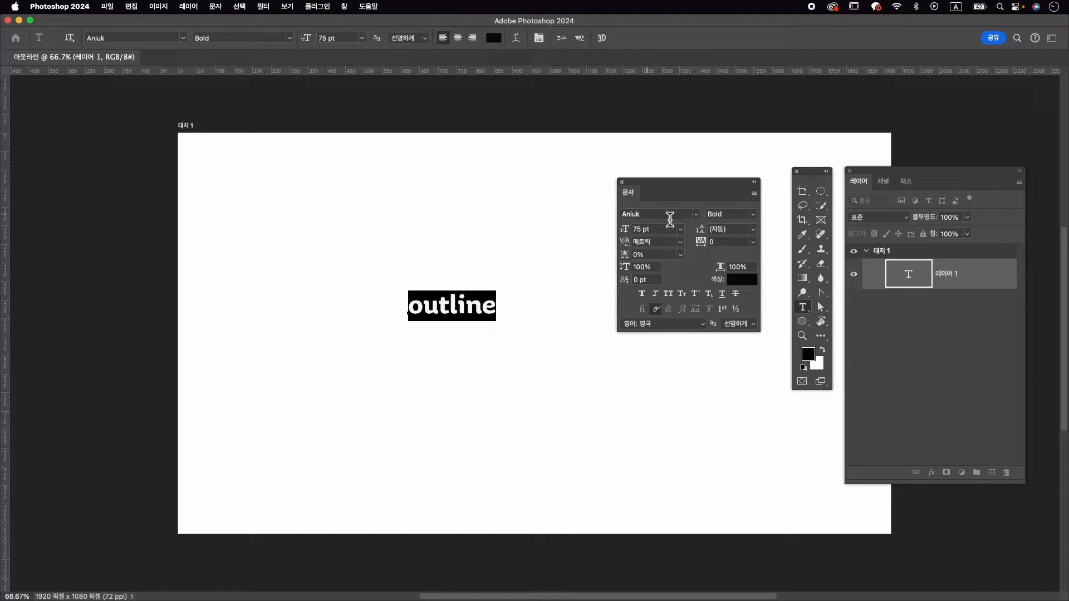
{"action": "left_click", "coordinate": [697, 216]}
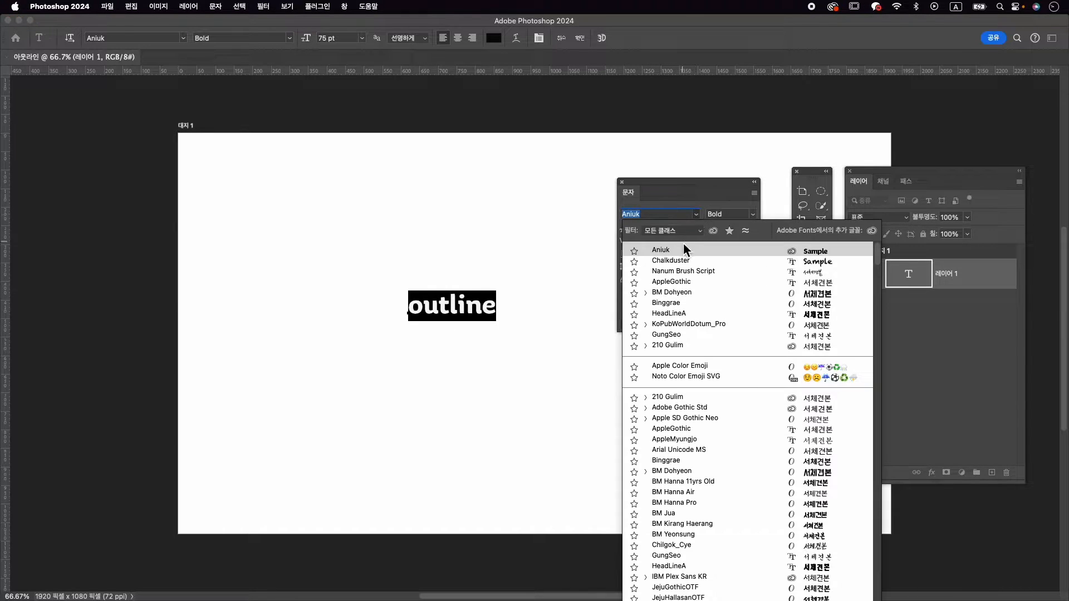
{"action": "left_click", "coordinate": [711, 199]}
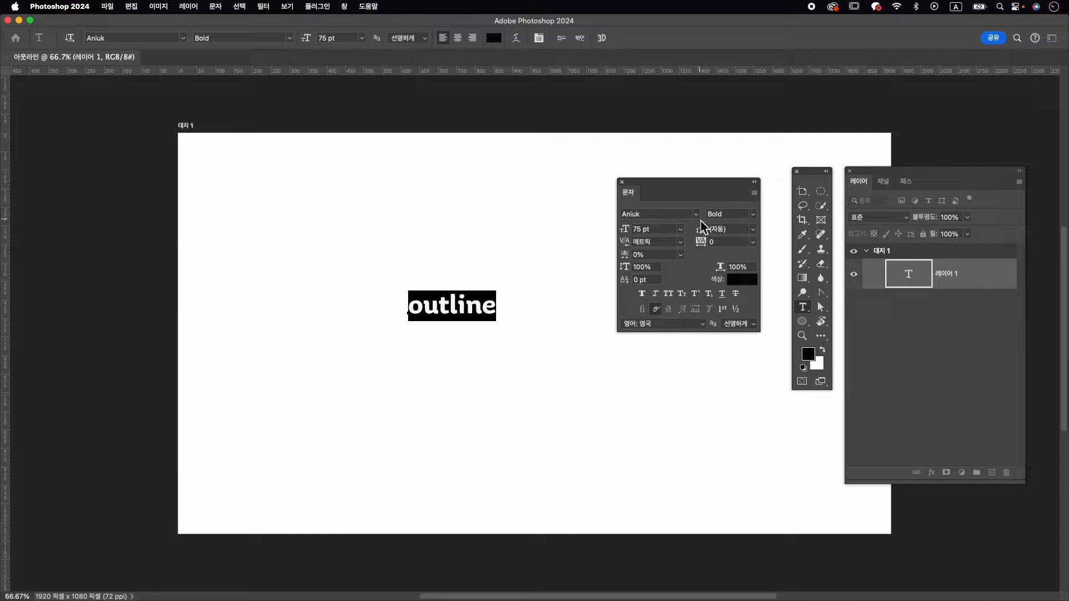
{"action": "left_click_drag", "start_coordinate": [624, 229], "coordinate": [771, 226]}
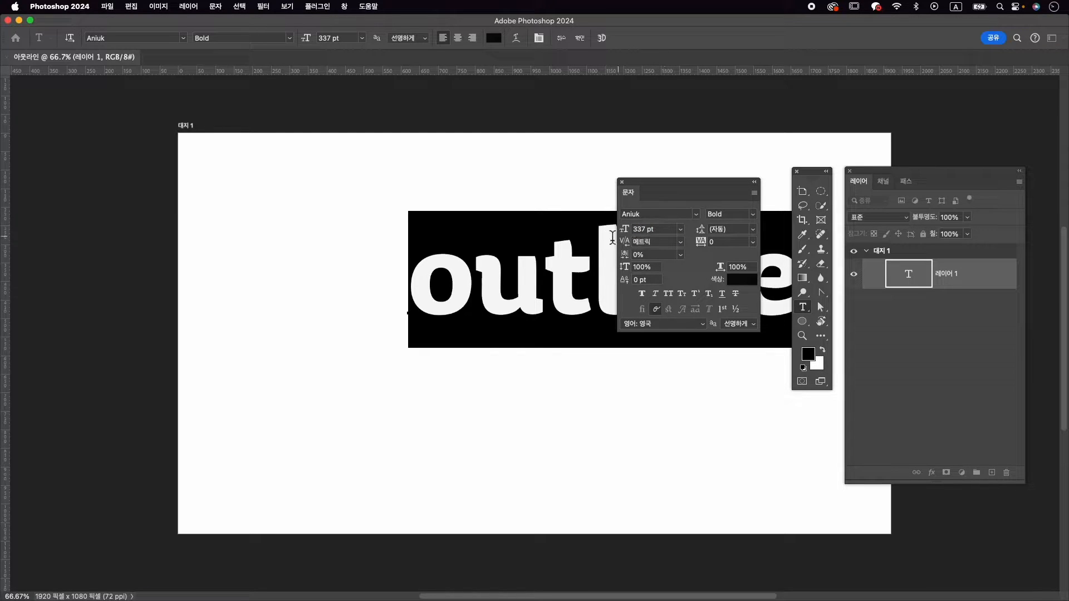
{"action": "left_click", "coordinate": [753, 243]}
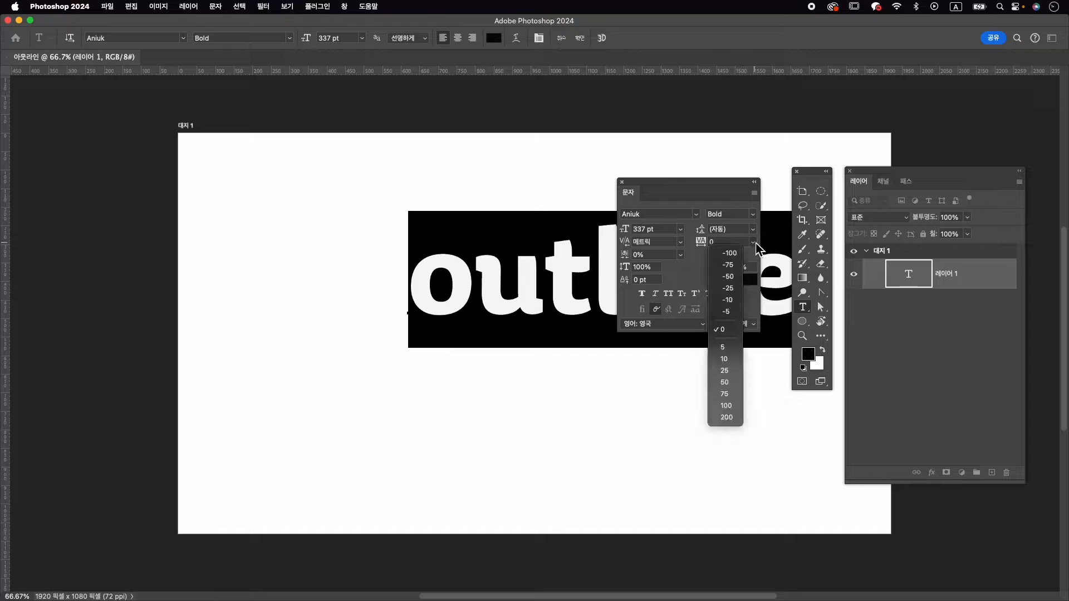
{"action": "left_click", "coordinate": [735, 372]}
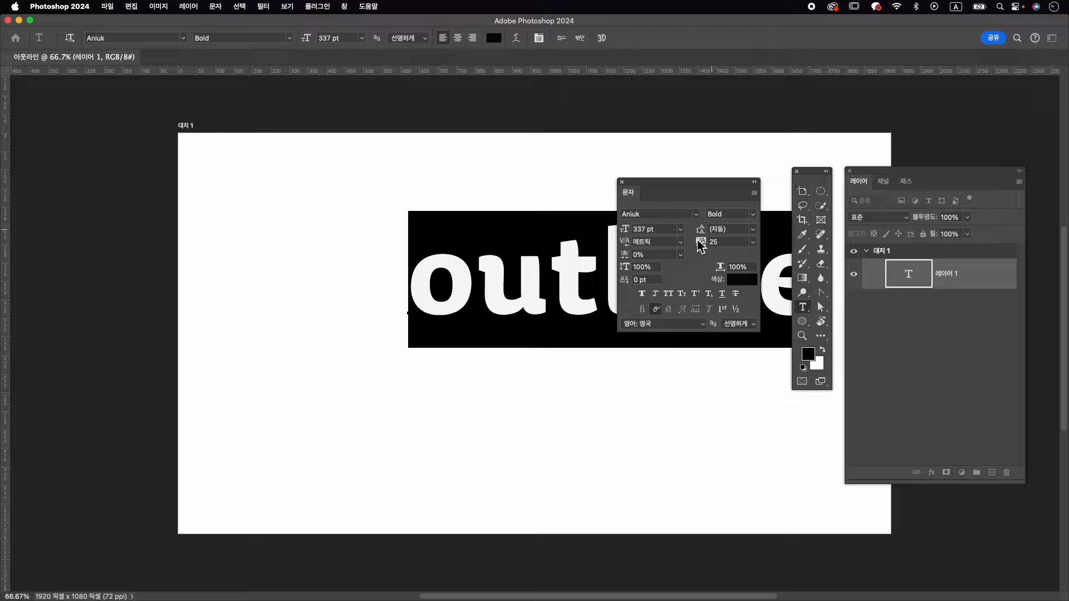
Center the "outline" text horizontally and vertically on the artboard using the Move tool's alignment
{"action": "left_click", "coordinate": [803, 192]}
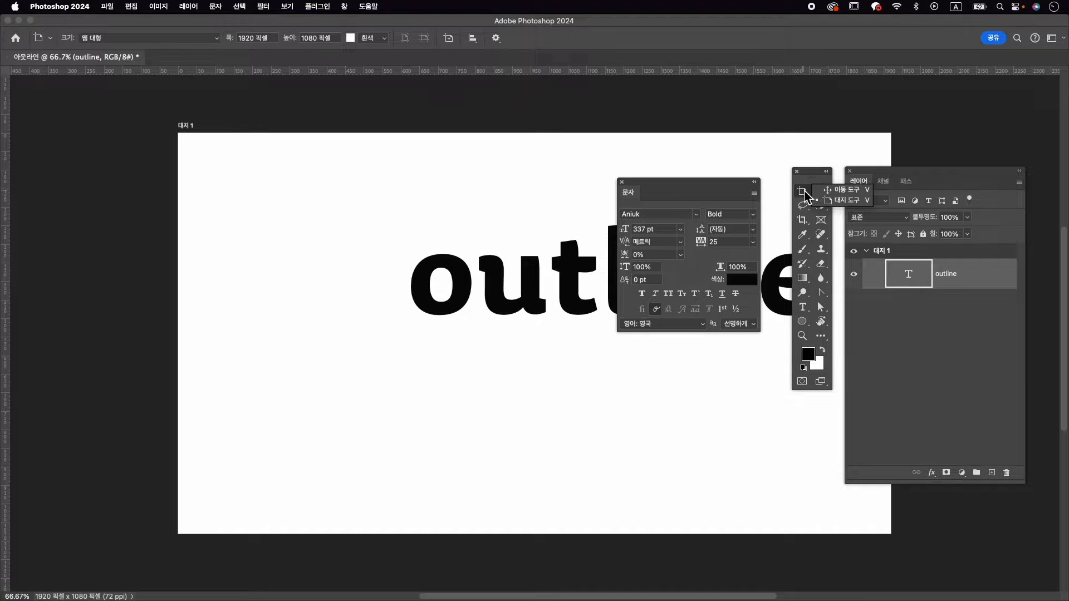
{"action": "left_click", "coordinate": [842, 190]}
{"action": "double_click", "coordinate": [551, 284]}
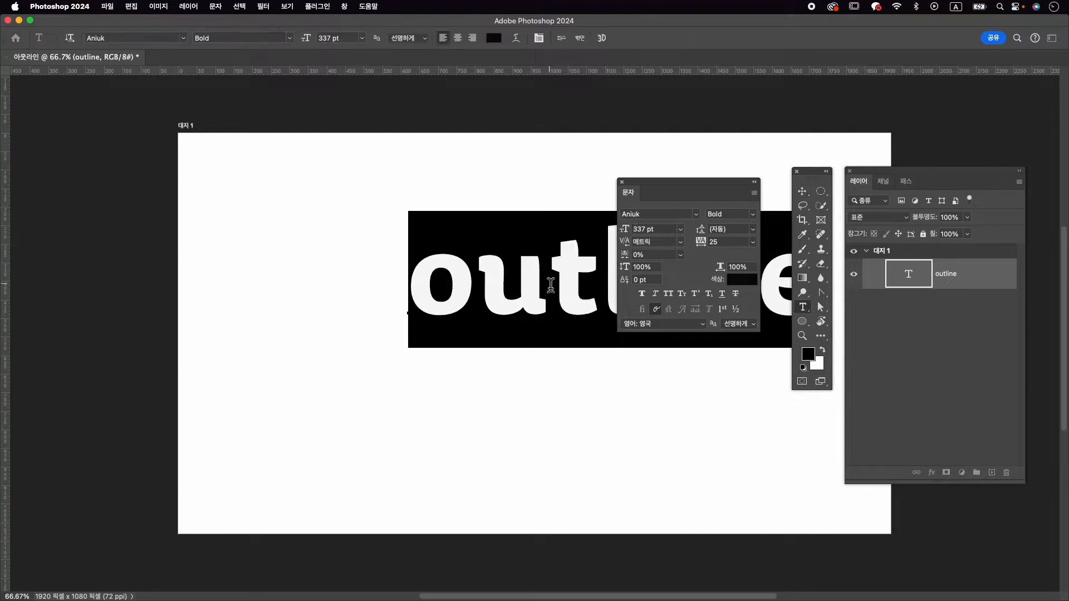
{"action": "left_click", "coordinate": [581, 39]}
{"action": "left_click_drag", "start_coordinate": [592, 279], "coordinate": [557, 268]}
{"action": "left_click_drag", "start_coordinate": [694, 181], "coordinate": [181, 215]}
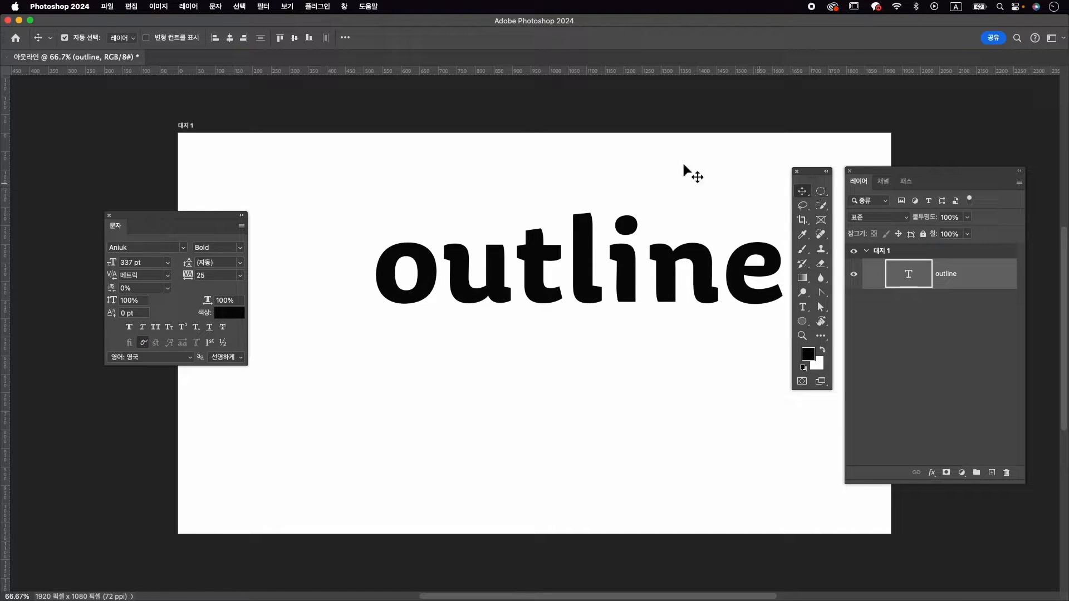
{"action": "left_click", "coordinate": [228, 41]}
{"action": "left_click", "coordinate": [294, 39]}
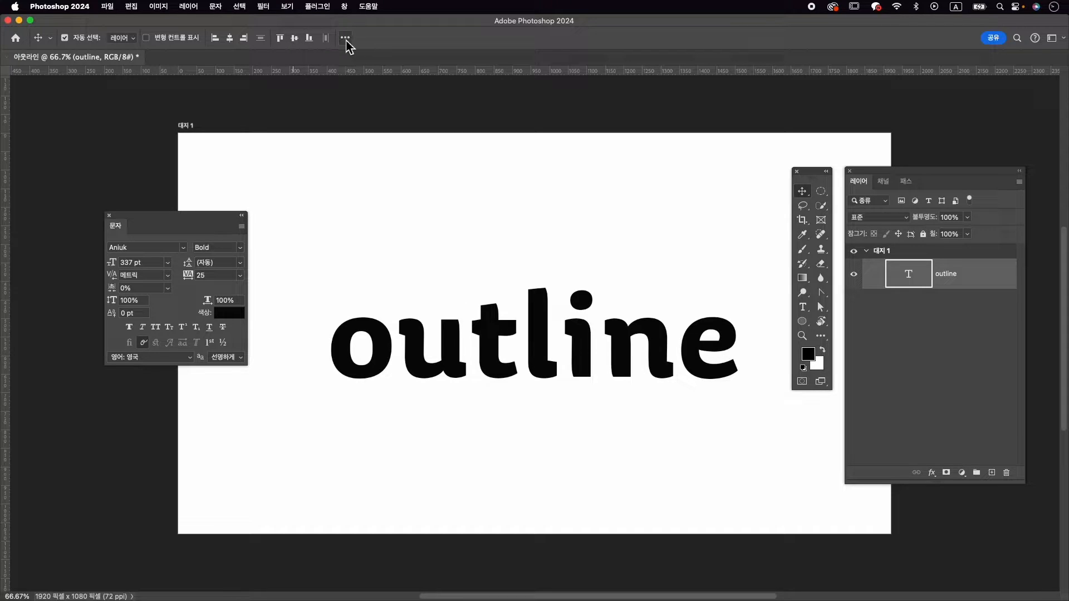
{"action": "left_click", "coordinate": [346, 39]}
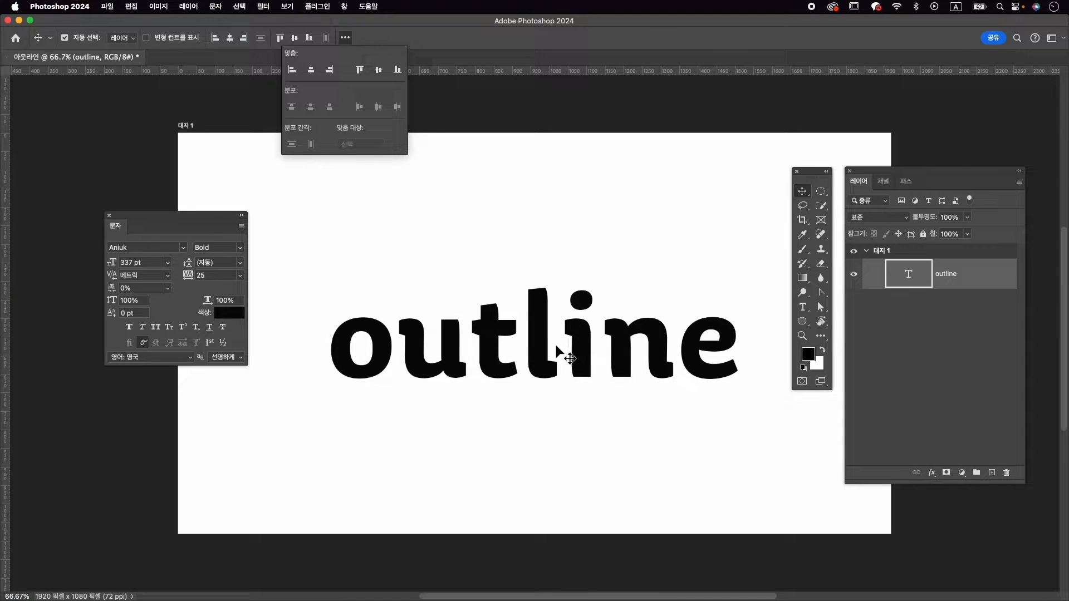
{"action": "left_click", "coordinate": [587, 46]}
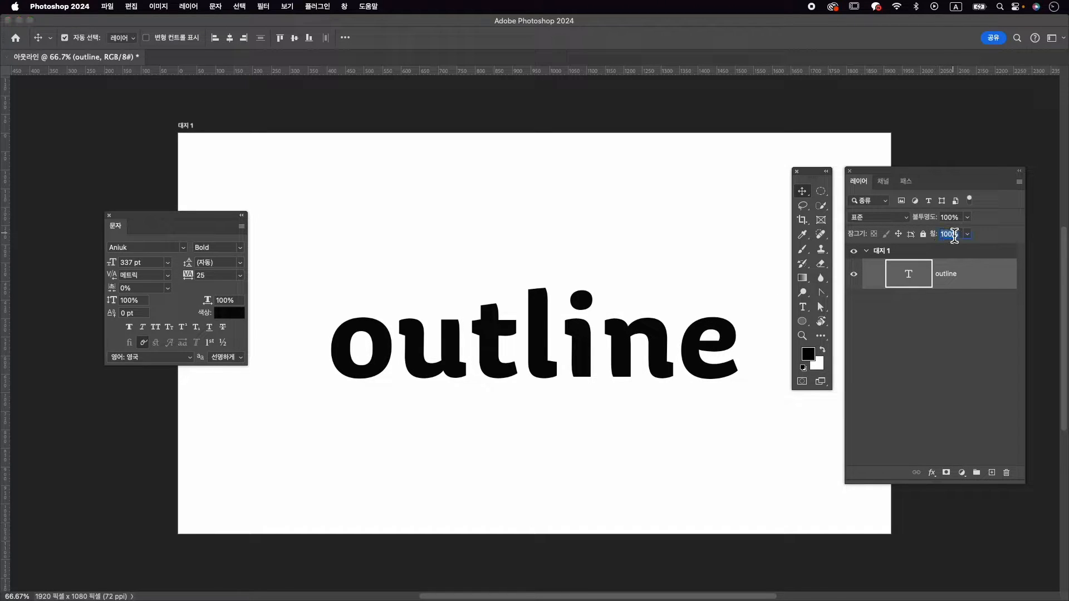
Set the text layer's fill to 0% and add a Stroke (획) layer effect to it
{"action": "type", "text": "0"}
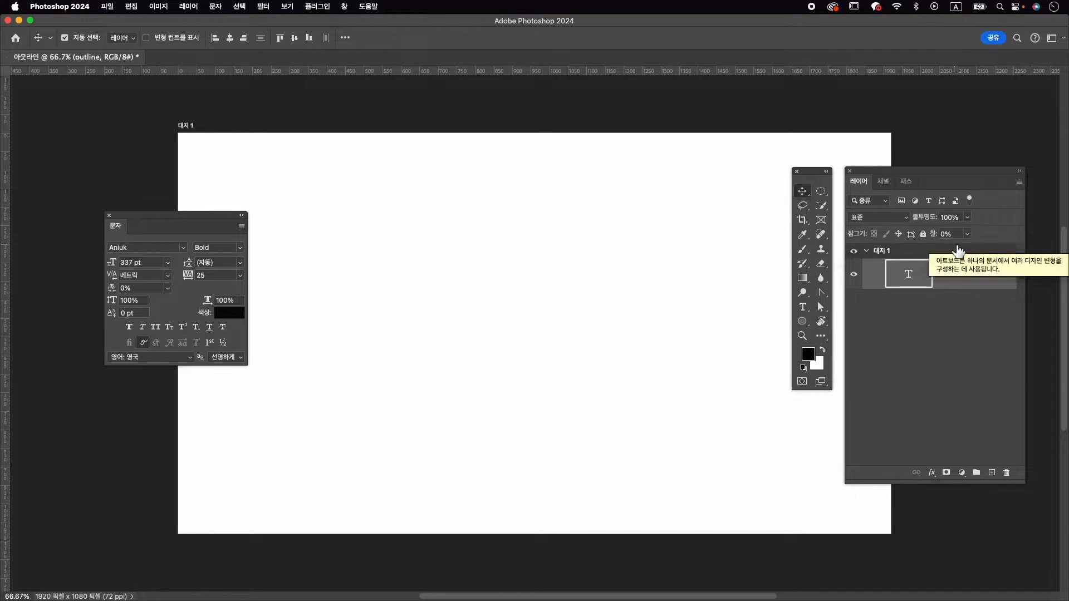
{"action": "left_click", "coordinate": [933, 474]}
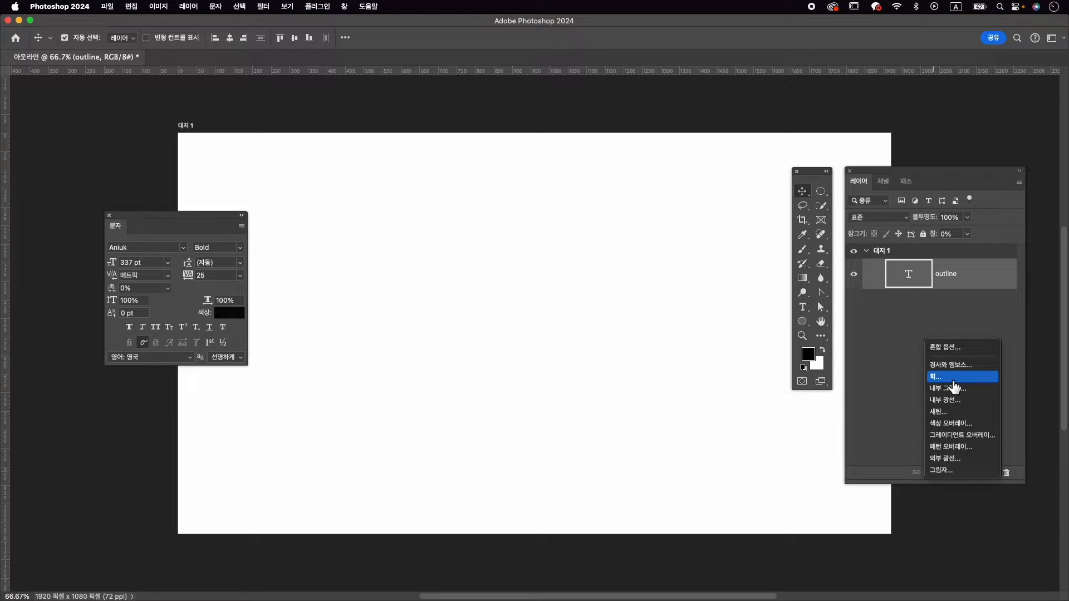
{"action": "left_click", "coordinate": [954, 385]}
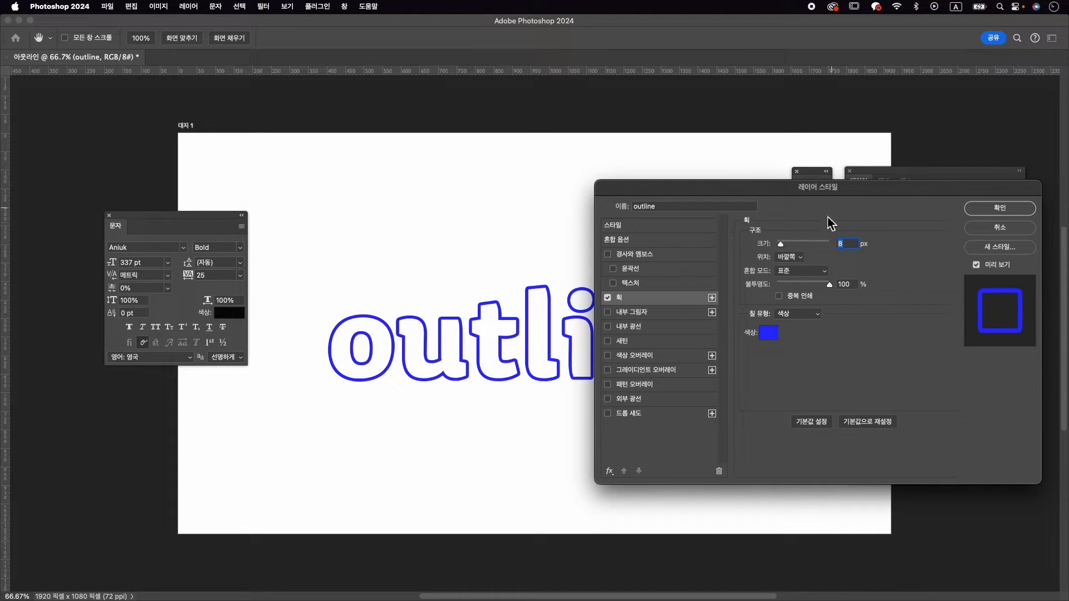
Increase the text's blue stroke size to 35 px
{"action": "left_click_drag", "start_coordinate": [776, 186], "coordinate": [765, 207]}
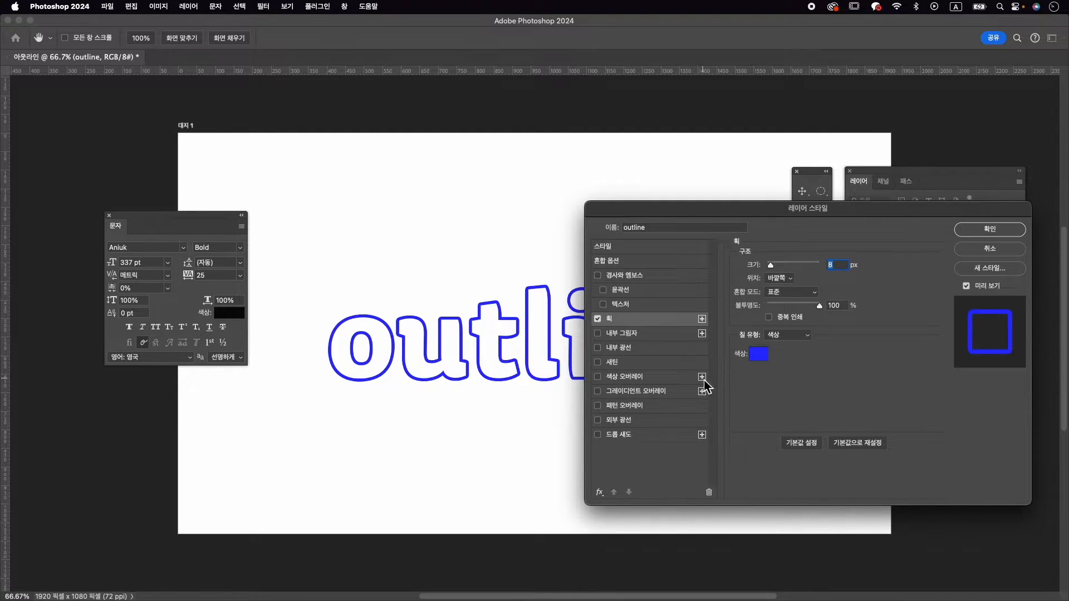
{"action": "left_click_drag", "start_coordinate": [841, 216], "coordinate": [816, 219]}
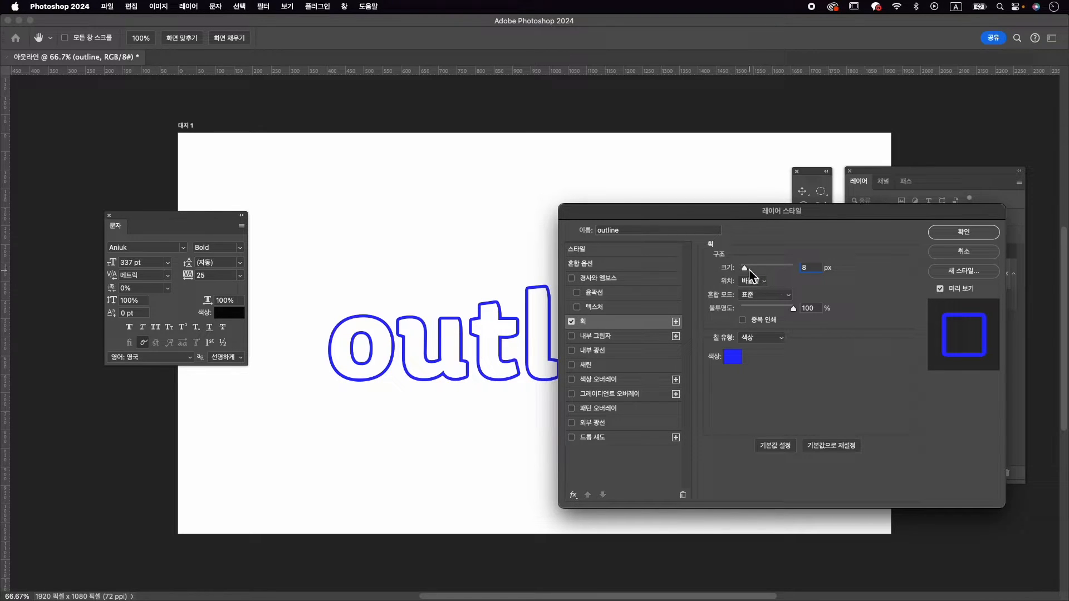
{"action": "left_click_drag", "start_coordinate": [746, 273], "coordinate": [754, 272]}
{"action": "mouse_move", "coordinate": [670, 222]}
{"action": "left_mouse_down"}
{"action": "mouse_move", "coordinate": [752, 230]}
{"action": "mouse_move", "coordinate": [768, 244]}
{"action": "left_mouse_up"}
{"action": "left_click_drag", "start_coordinate": [832, 233], "coordinate": [793, 228]}
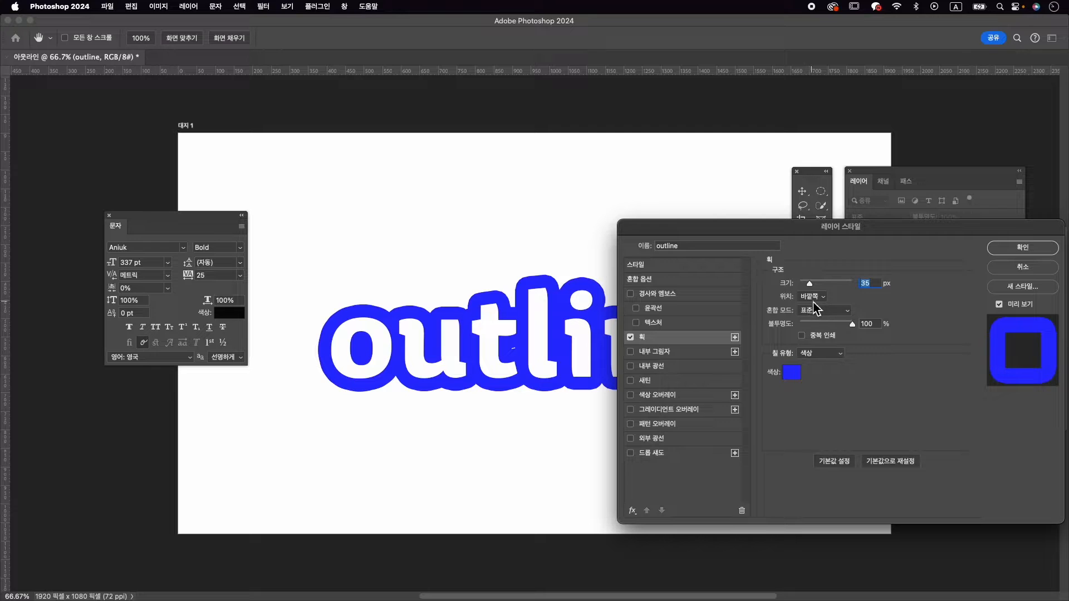
Try the stroke position 중앙 (Center), and return it to 바깥쪽 (Outside)
{"action": "left_click", "coordinate": [814, 297]}
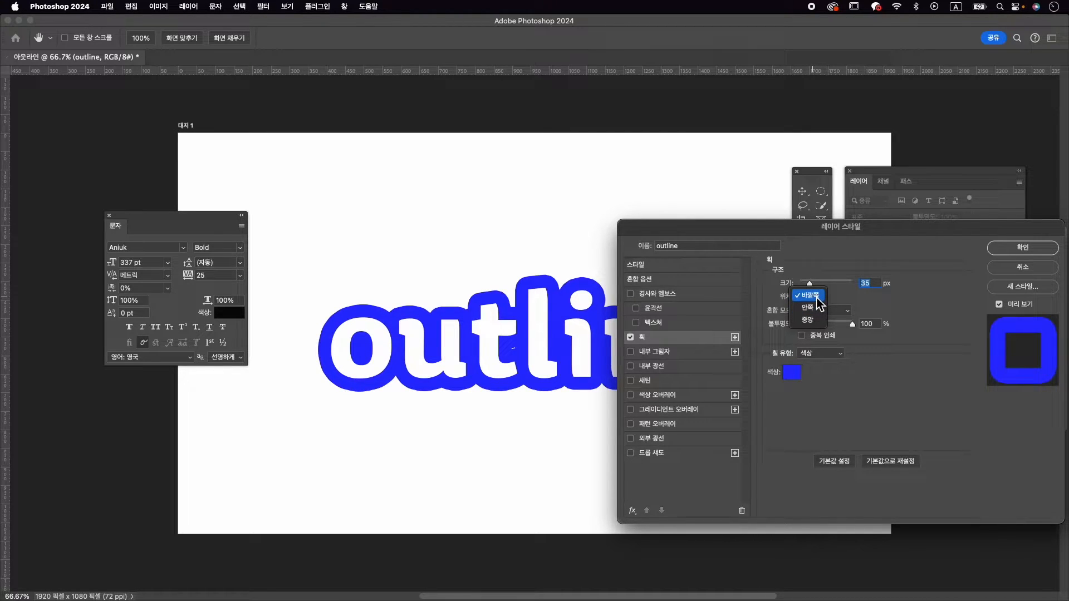
{"action": "left_click", "coordinate": [808, 320]}
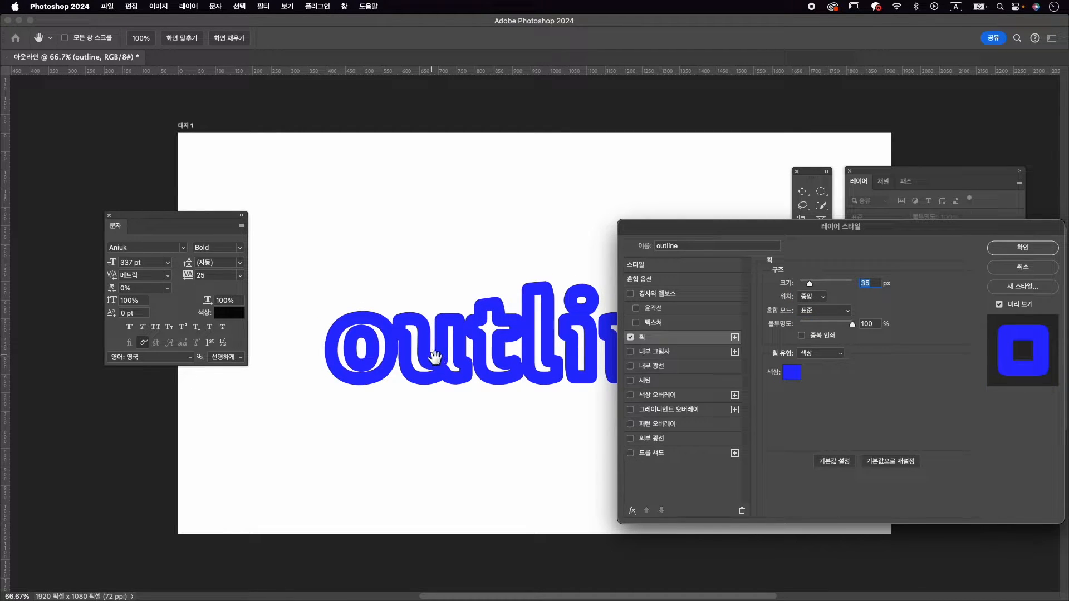
{"action": "left_click", "coordinate": [814, 296]}
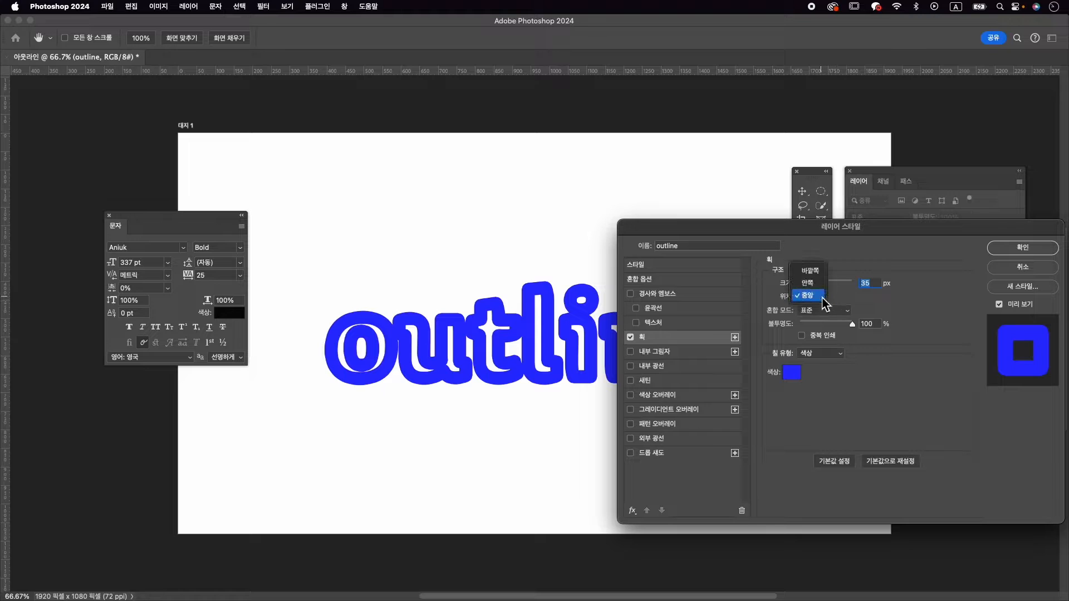
{"action": "left_click", "coordinate": [812, 270]}
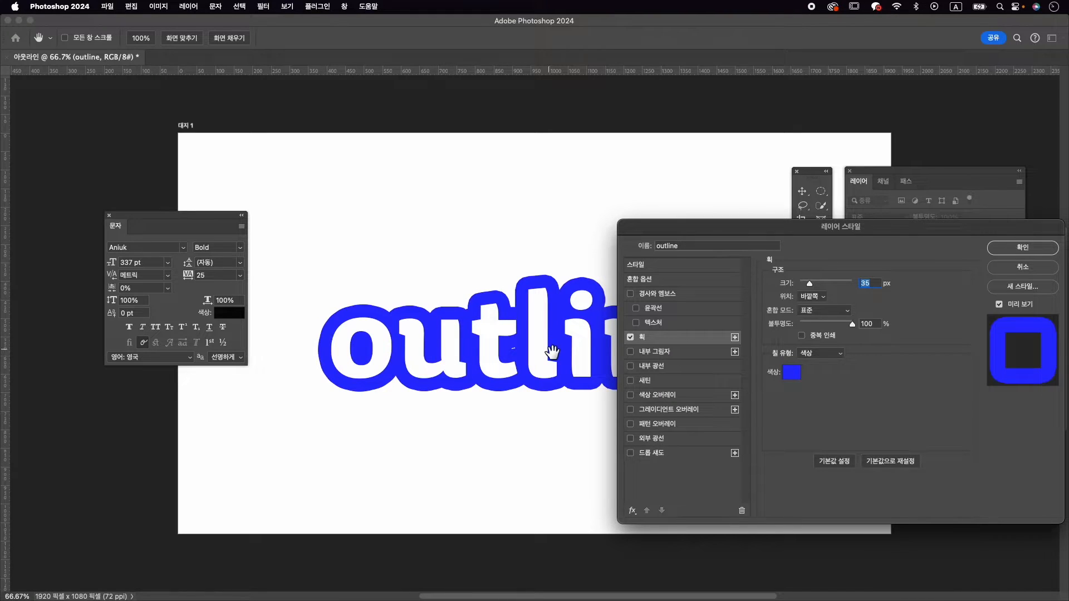
Add a yellow Color Overlay (색상 오버레이) to the text, trying a Gradient Overlay (그레이디언트 오버레이) in its place before disabling it
{"action": "left_click", "coordinate": [646, 397]}
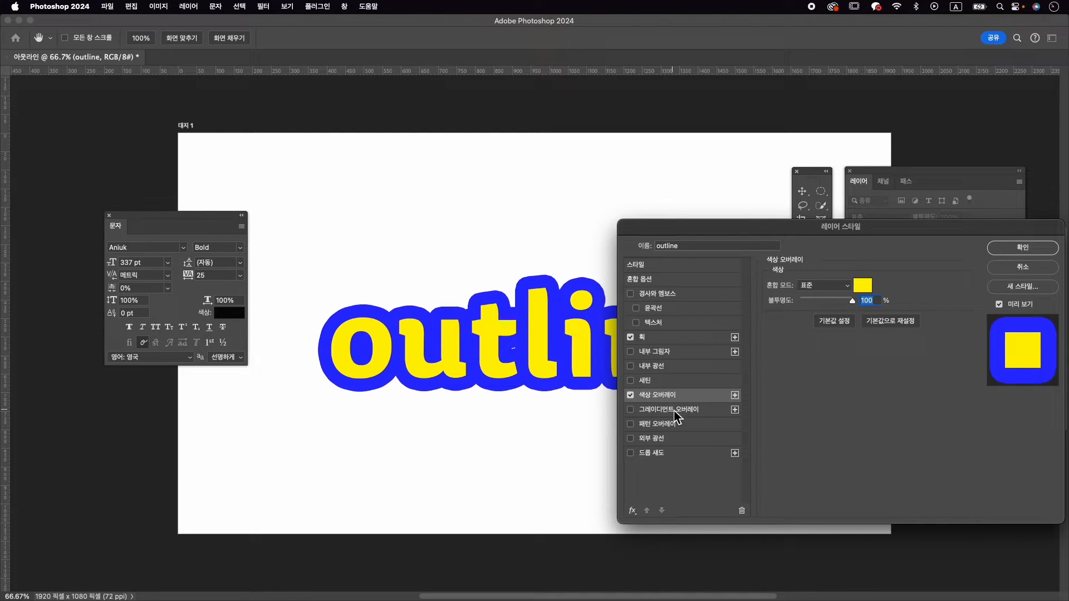
{"action": "left_click", "coordinate": [663, 410]}
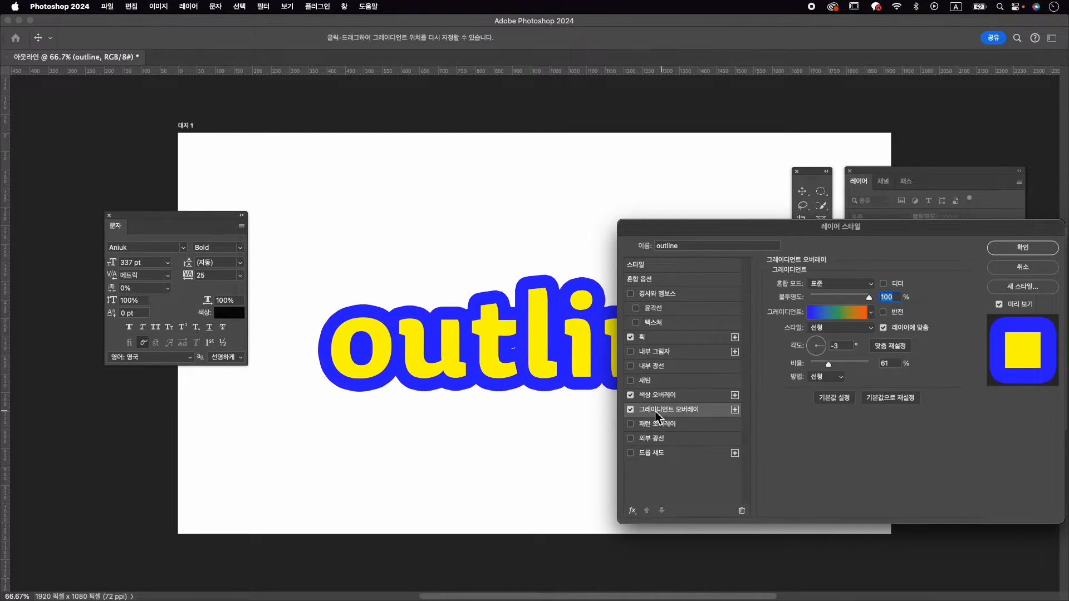
{"action": "left_click", "coordinate": [631, 396]}
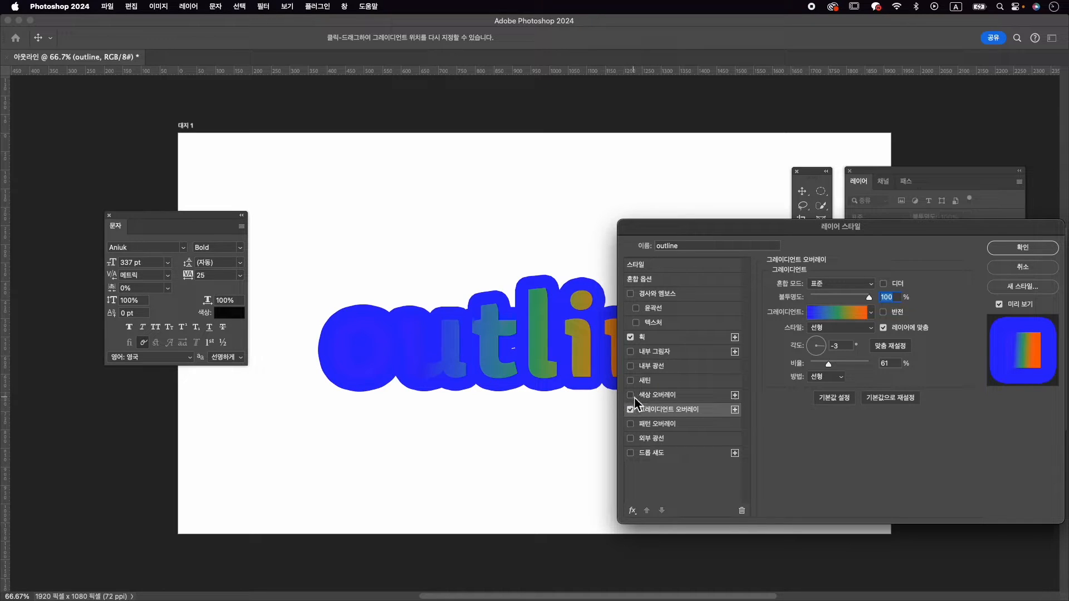
{"action": "left_click", "coordinate": [631, 394]}
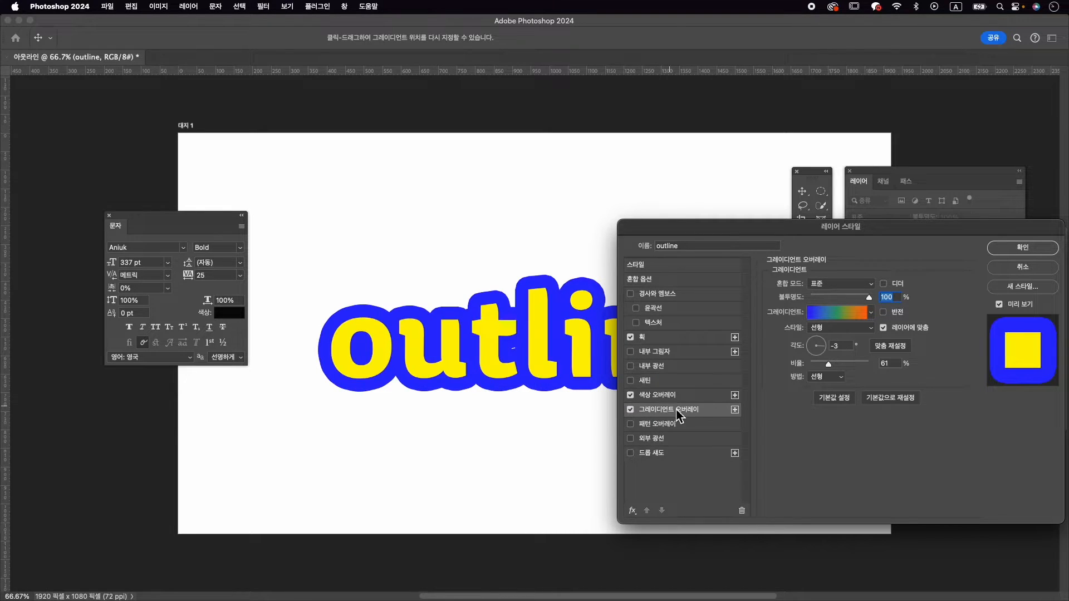
{"action": "left_click", "coordinate": [631, 410]}
{"action": "left_click", "coordinate": [677, 395]}
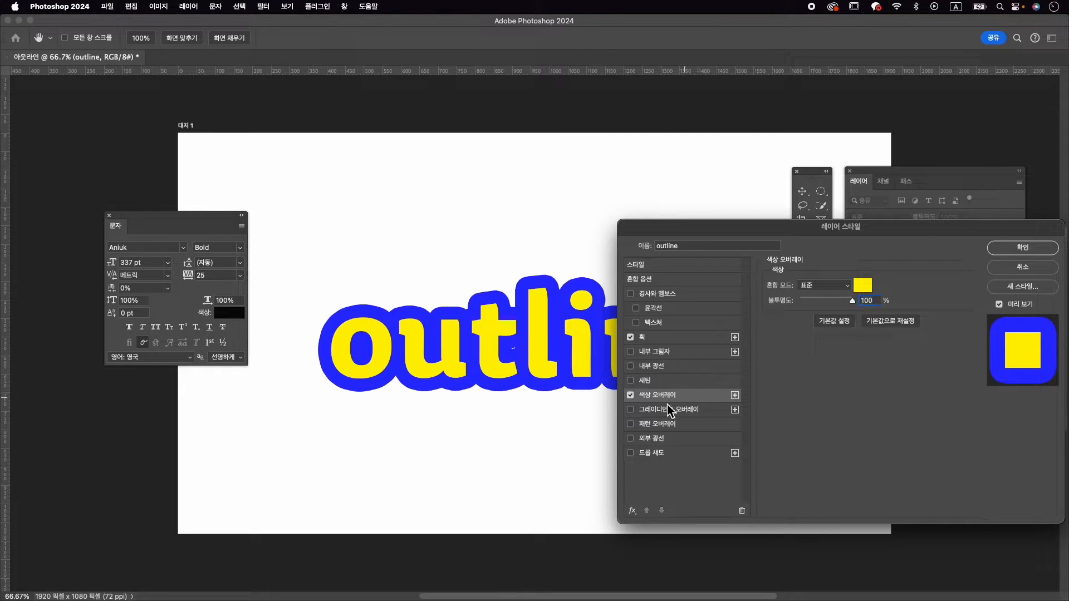
Keep only the Color Overlay enabled with the Stroke, accept #fff000 as the overlay color, and apply the layer style
{"action": "left_click", "coordinate": [632, 411]}
{"action": "left_click", "coordinate": [631, 411]}
{"action": "left_click", "coordinate": [631, 395]}
{"action": "left_click", "coordinate": [631, 395]}
{"action": "key", "text": "Tab"}
{"action": "left_click", "coordinate": [862, 285]}
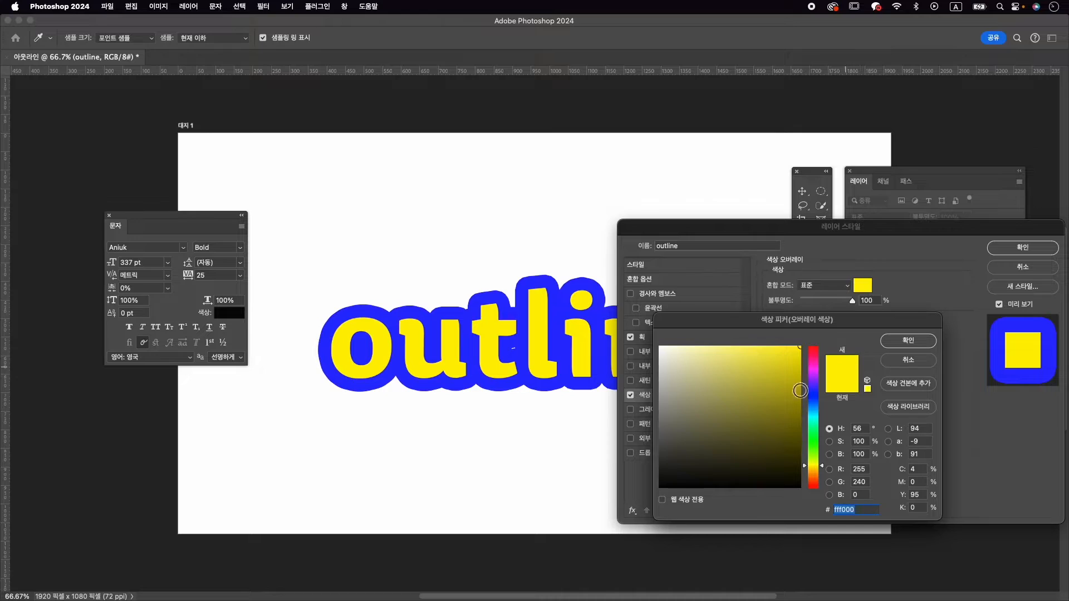
{"action": "left_click", "coordinate": [908, 340]}
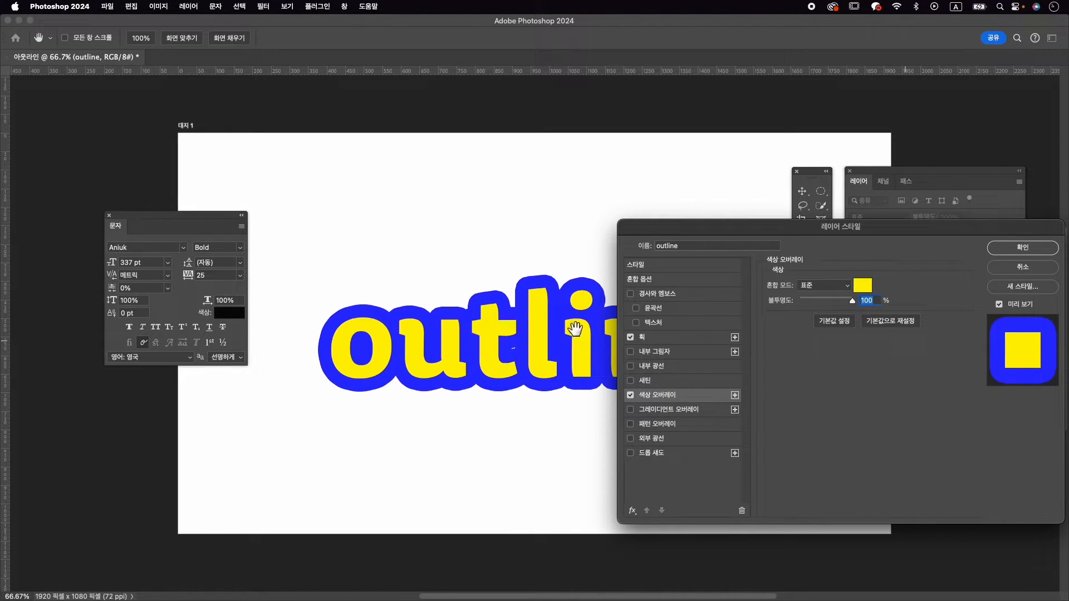
{"action": "left_click", "coordinate": [1042, 251]}
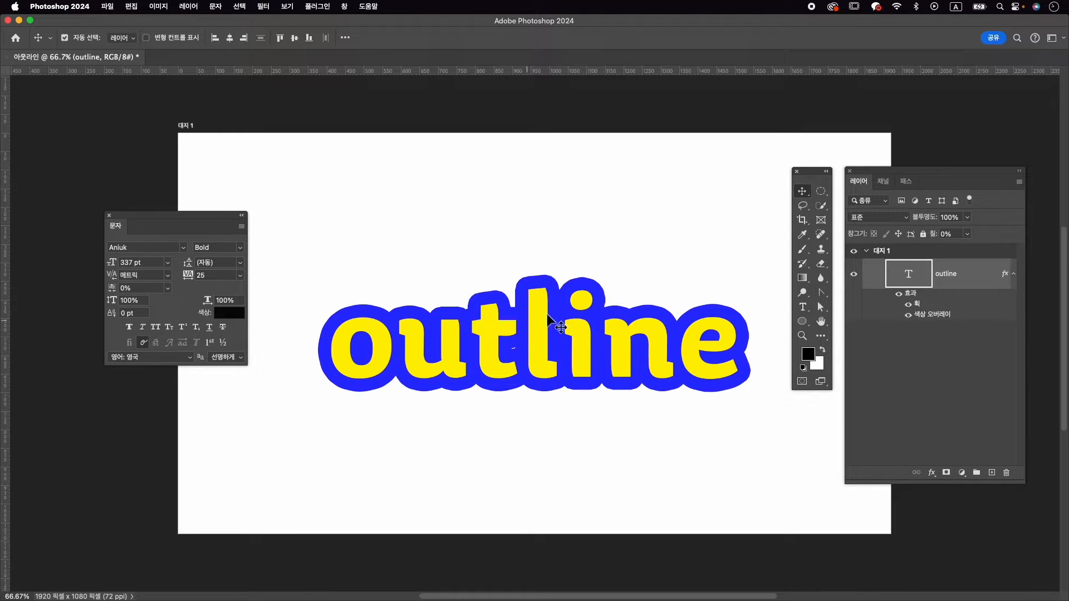
Try extending the text "outline" to "outliner", and discard the edit
{"action": "double_click", "coordinate": [564, 338]}
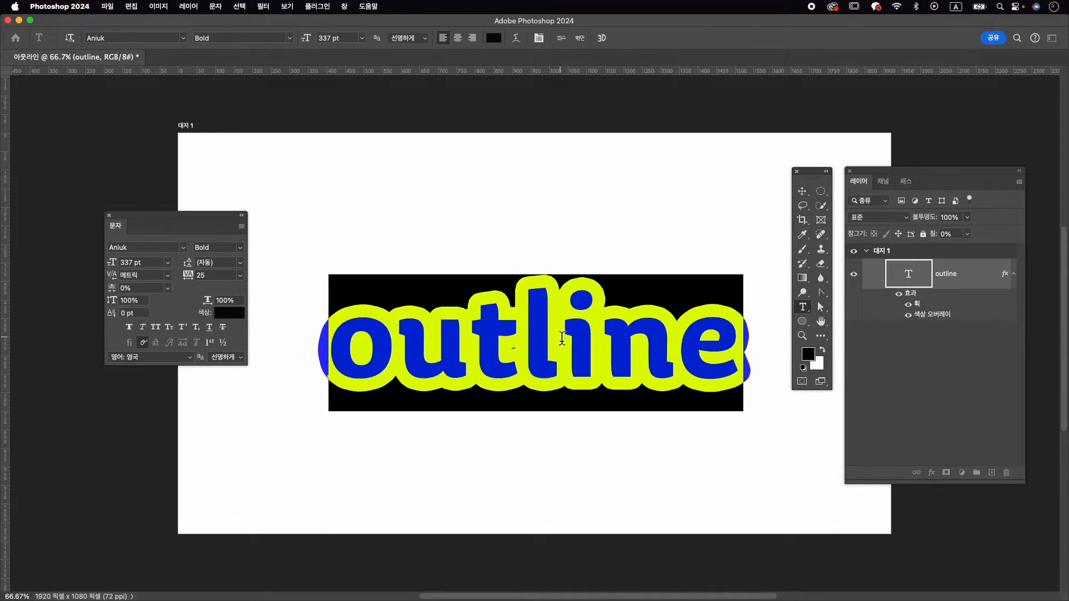
{"action": "left_click", "coordinate": [573, 335]}
{"action": "left_click", "coordinate": [731, 348]}
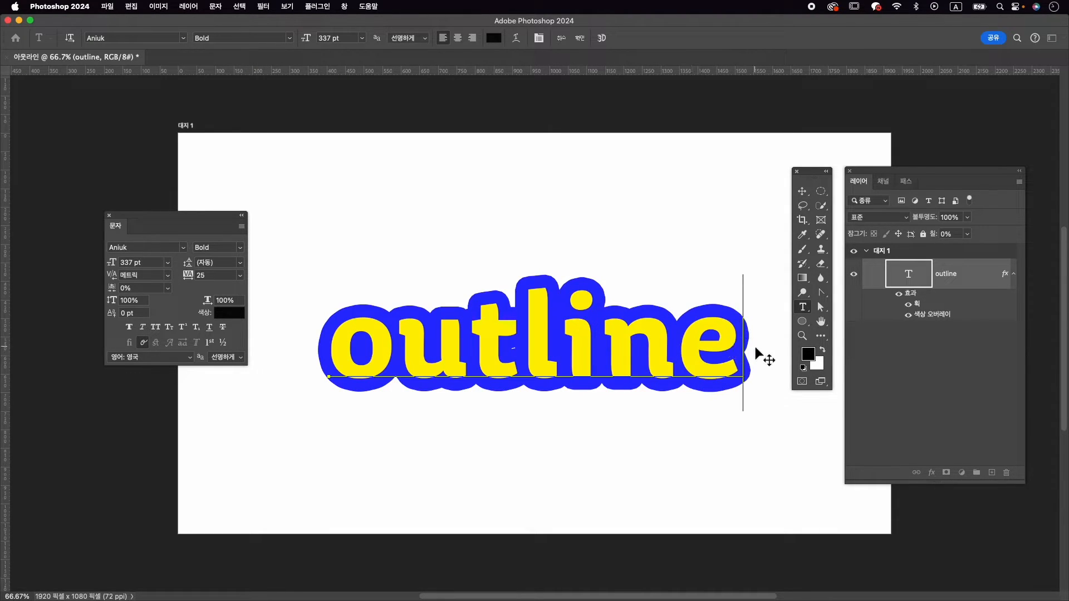
{"action": "type", "text": "er"}
{"action": "key", "text": "BackSpace"}
{"action": "key", "text": "BackSpace"}
{"action": "type", "text": "r"}
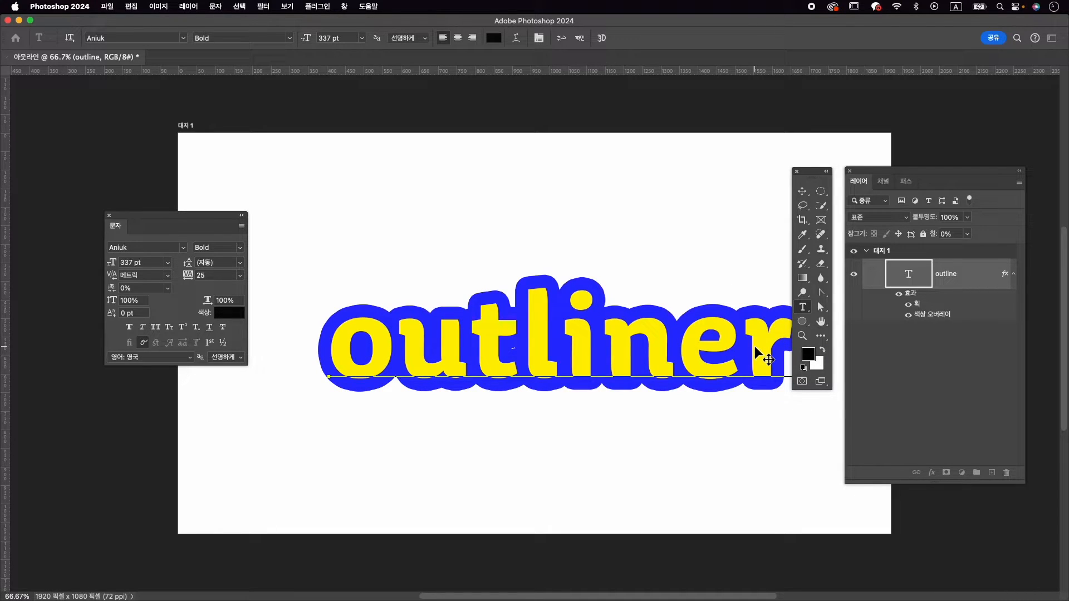
{"action": "key", "text": "BackSpace"}
{"action": "key", "text": "Escape"}
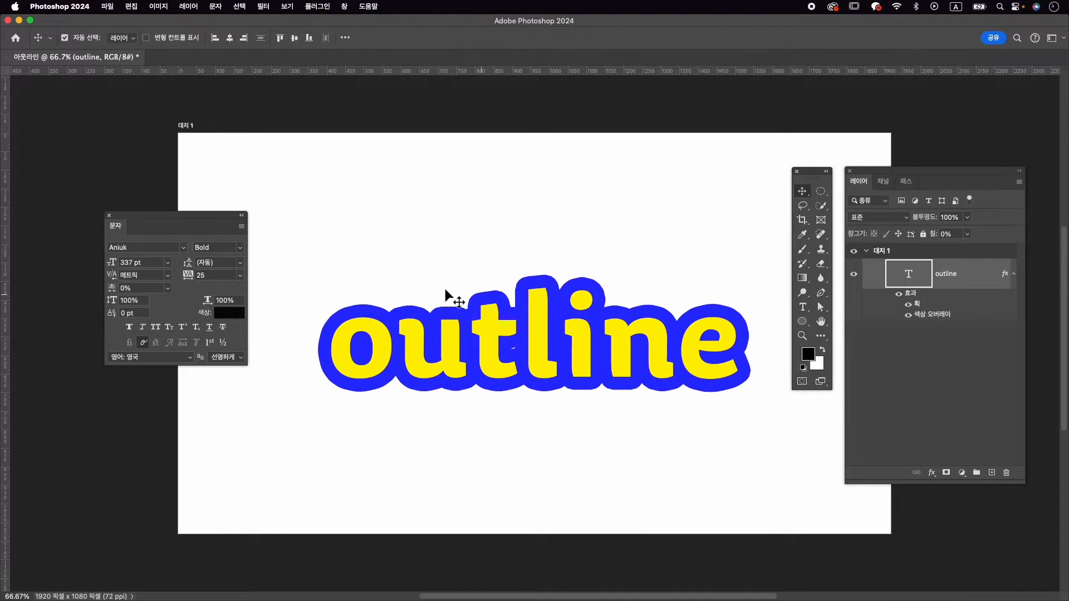
Set up the Pen tool in Shape (모양) mode with no fill and a blue stroke
{"action": "left_click", "coordinate": [820, 295]}
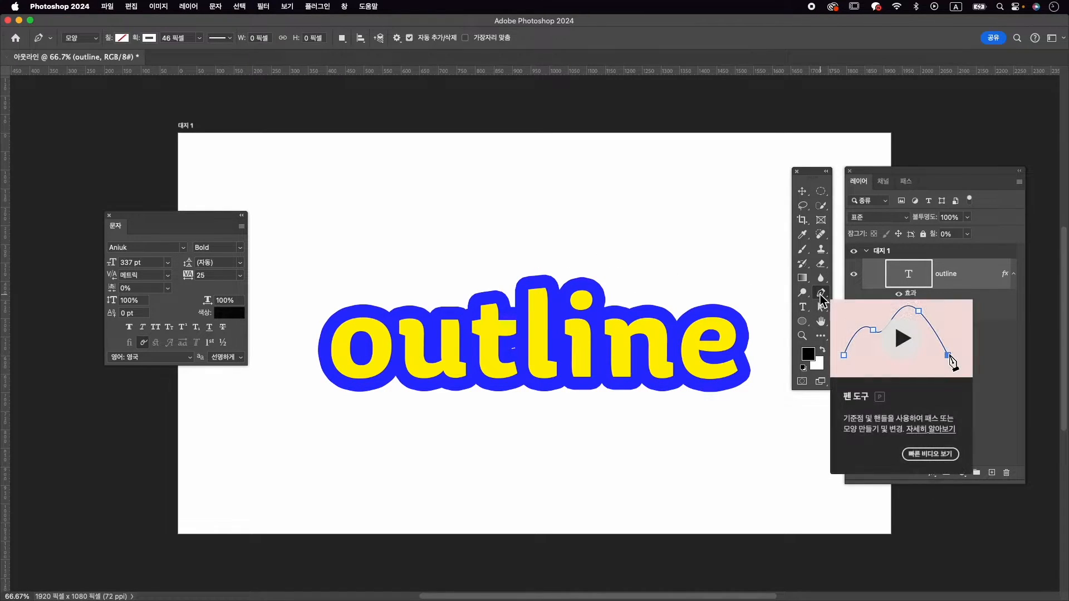
{"action": "left_click", "coordinate": [83, 39]}
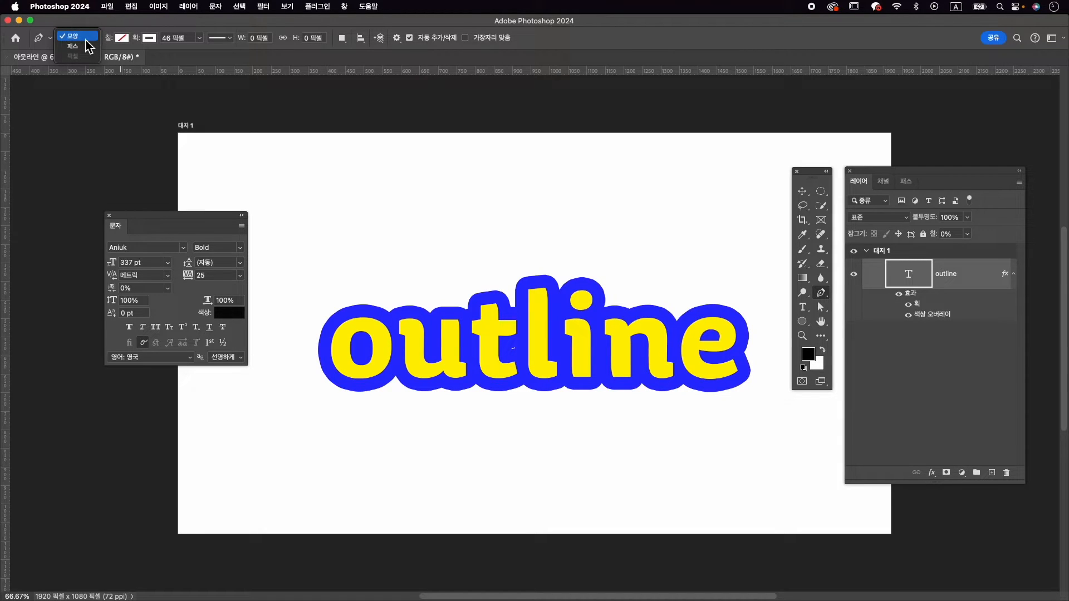
{"action": "left_click", "coordinate": [86, 39]}
{"action": "left_click", "coordinate": [122, 39]}
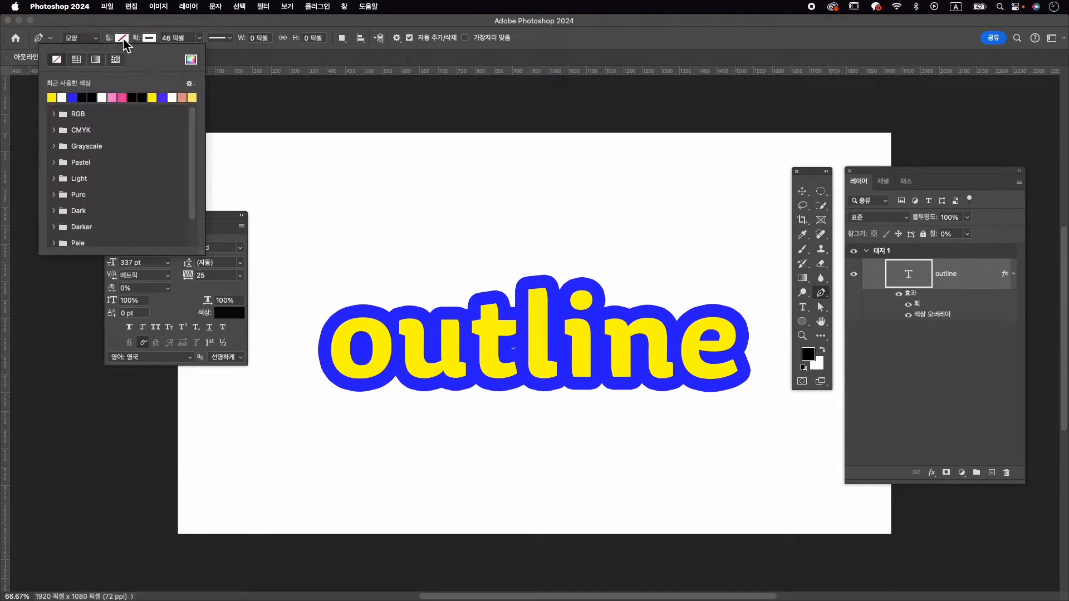
{"action": "left_click", "coordinate": [57, 64]}
{"action": "left_click", "coordinate": [164, 28]}
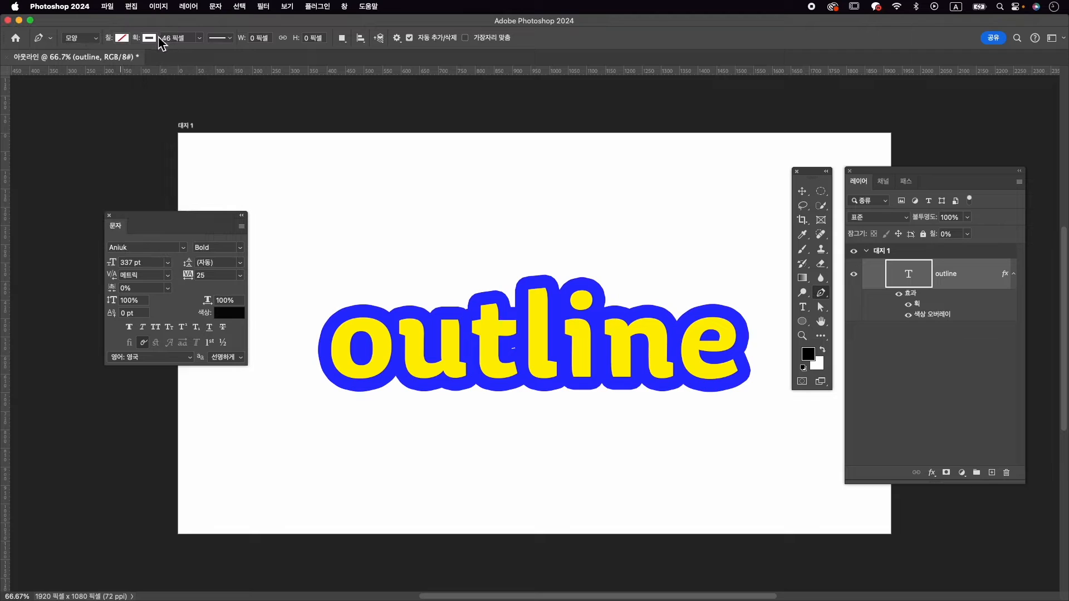
{"action": "left_click", "coordinate": [153, 40]}
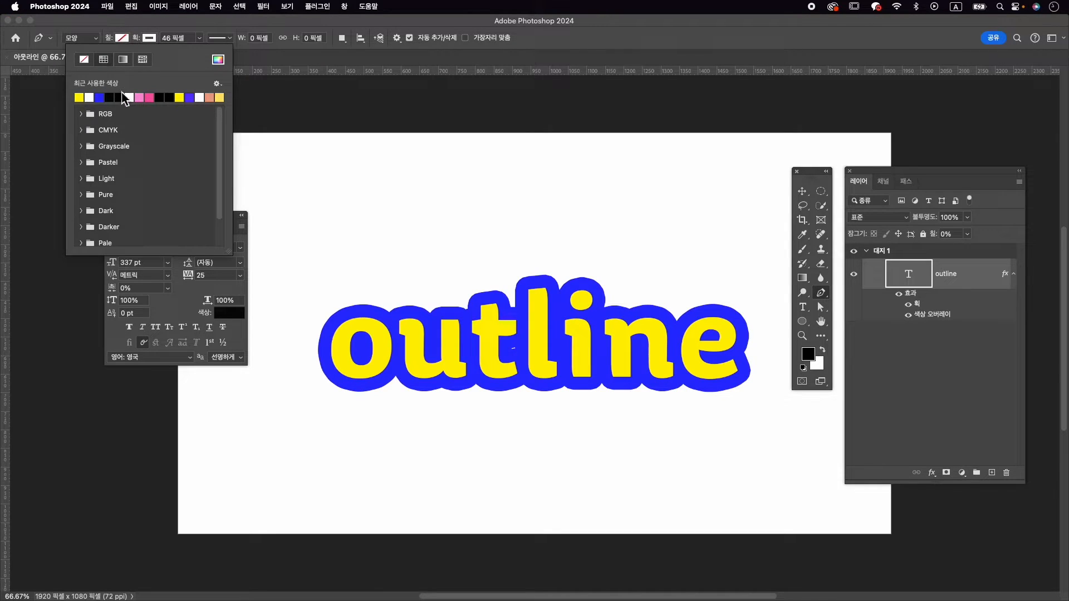
{"action": "left_click", "coordinate": [99, 97]}
{"action": "left_click", "coordinate": [336, 31]}
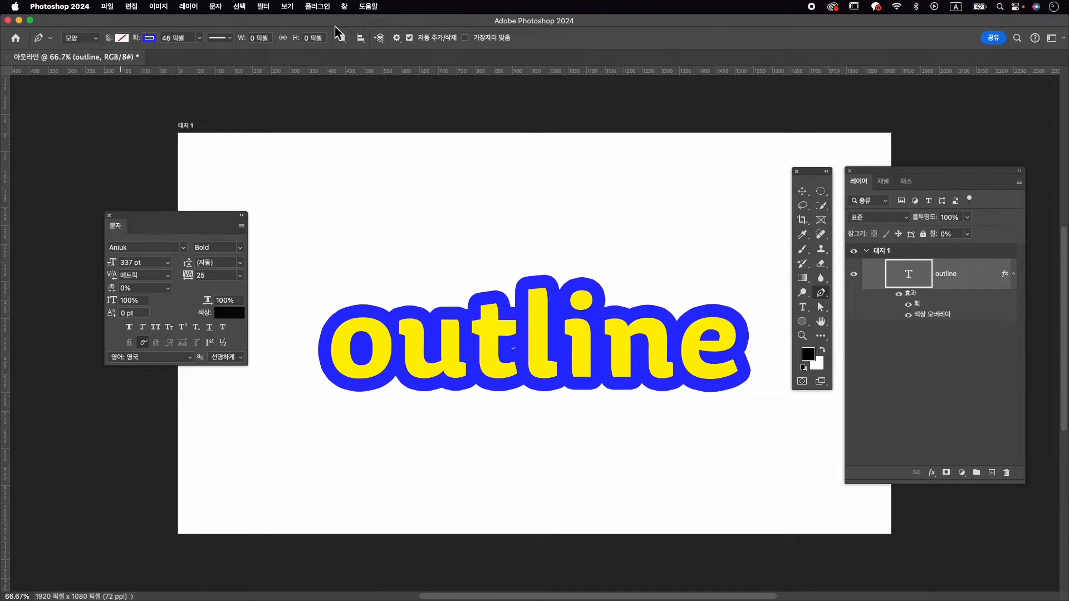
Draw an open S-shaped curve of three anchor points above the text, about 1054 px wide and 81 px high
{"action": "left_click", "coordinate": [336, 241]}
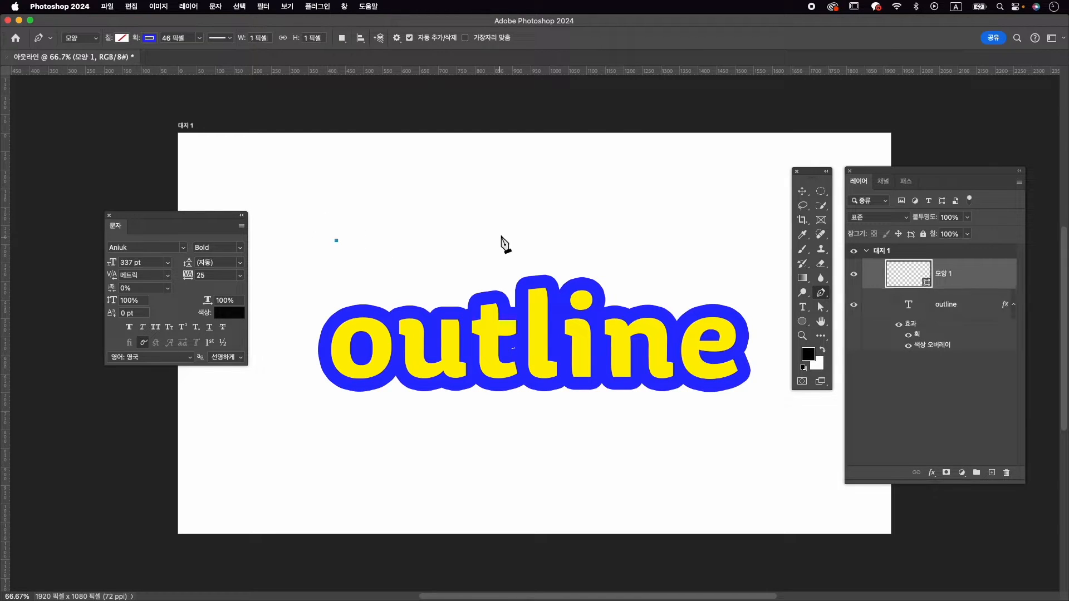
{"action": "left_click_drag", "start_coordinate": [534, 232], "coordinate": [612, 262]}
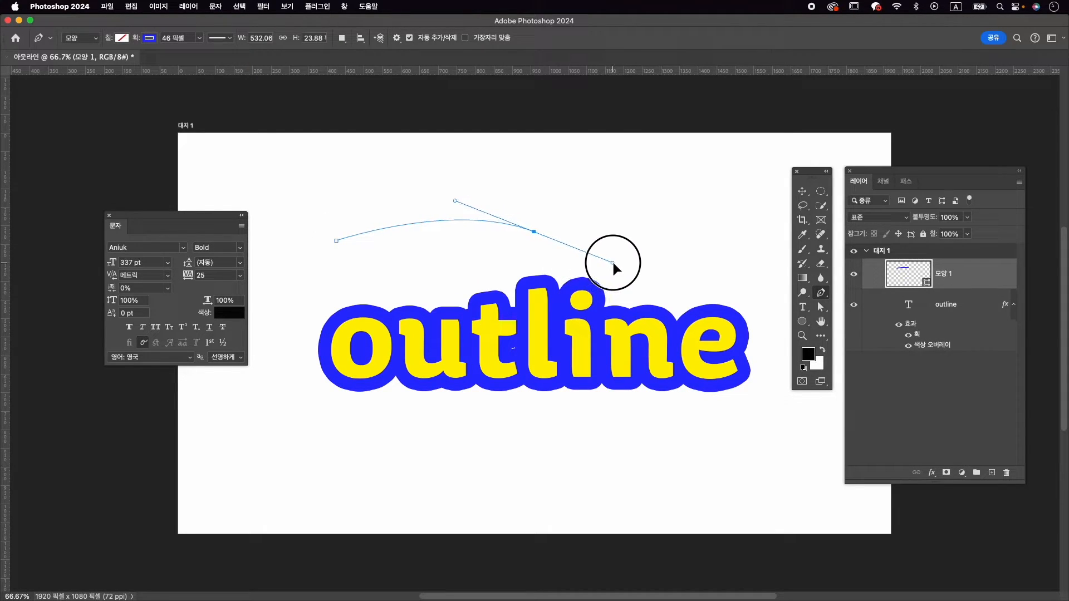
{"action": "left_click", "coordinate": [728, 212]}
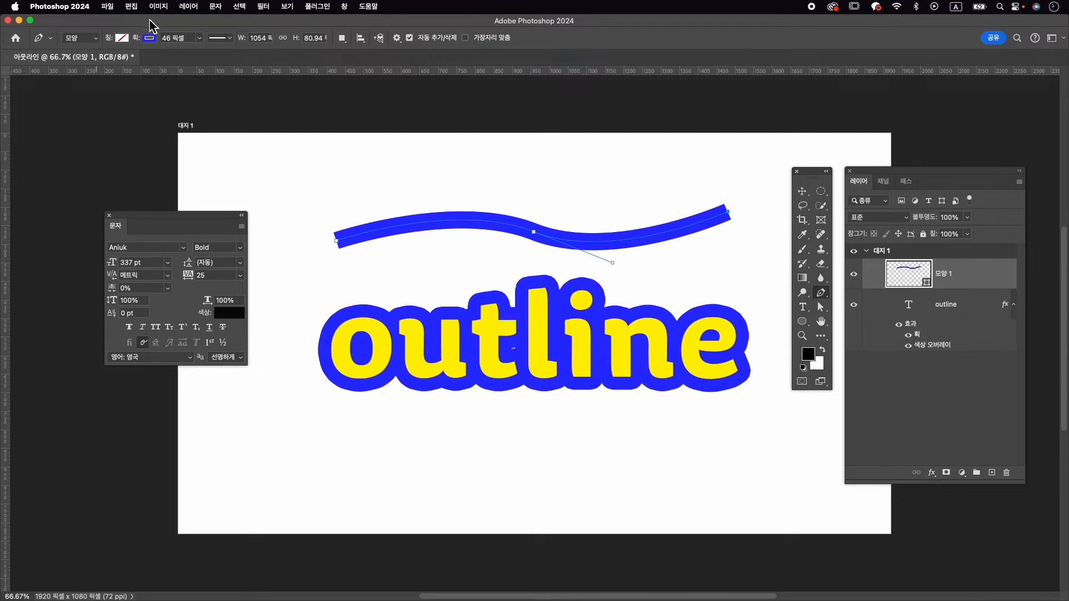
Set the curve's stroke width to 30 px
{"action": "left_click", "coordinate": [199, 38]}
{"action": "left_click_drag", "start_coordinate": [199, 51], "coordinate": [196, 55]}
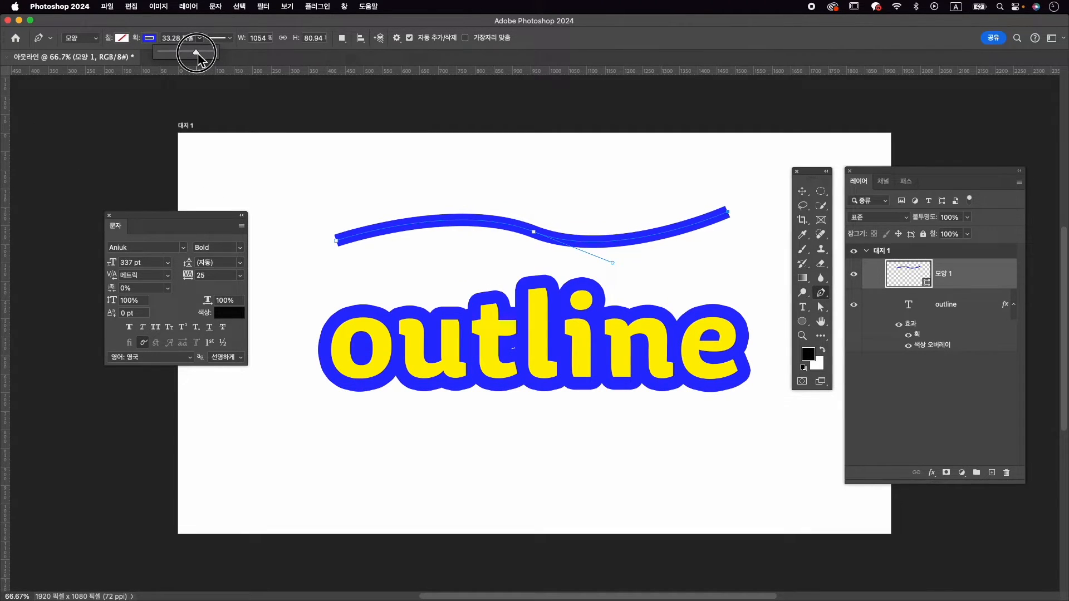
{"action": "left_click", "coordinate": [174, 38]}
{"action": "type", "text": "30"}
{"action": "key", "text": "Return"}
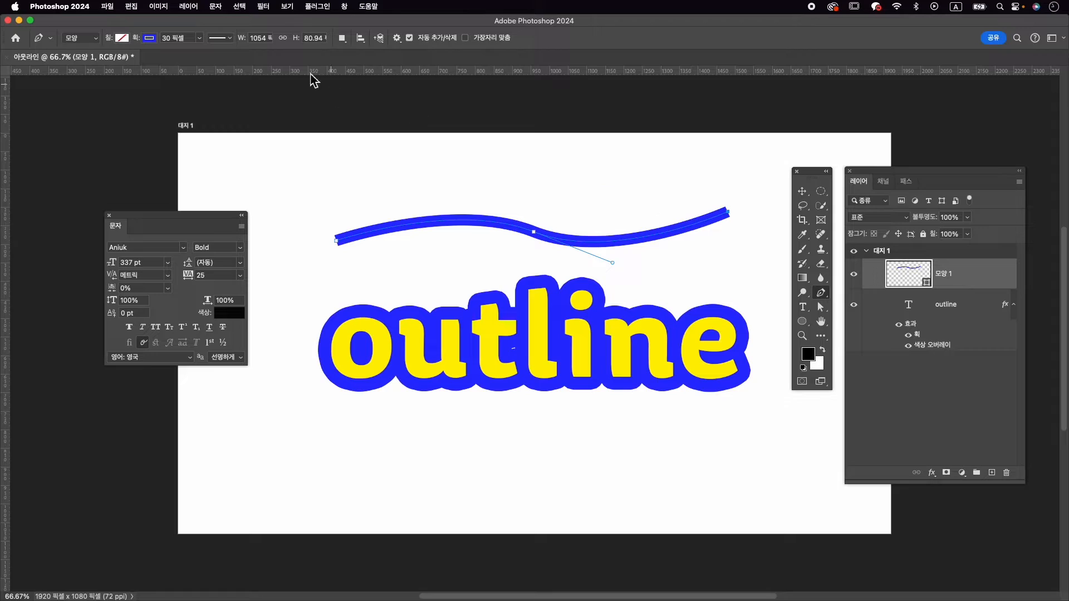
Change the curve's stroke caps (단면) to round
{"action": "left_click", "coordinate": [223, 38]}
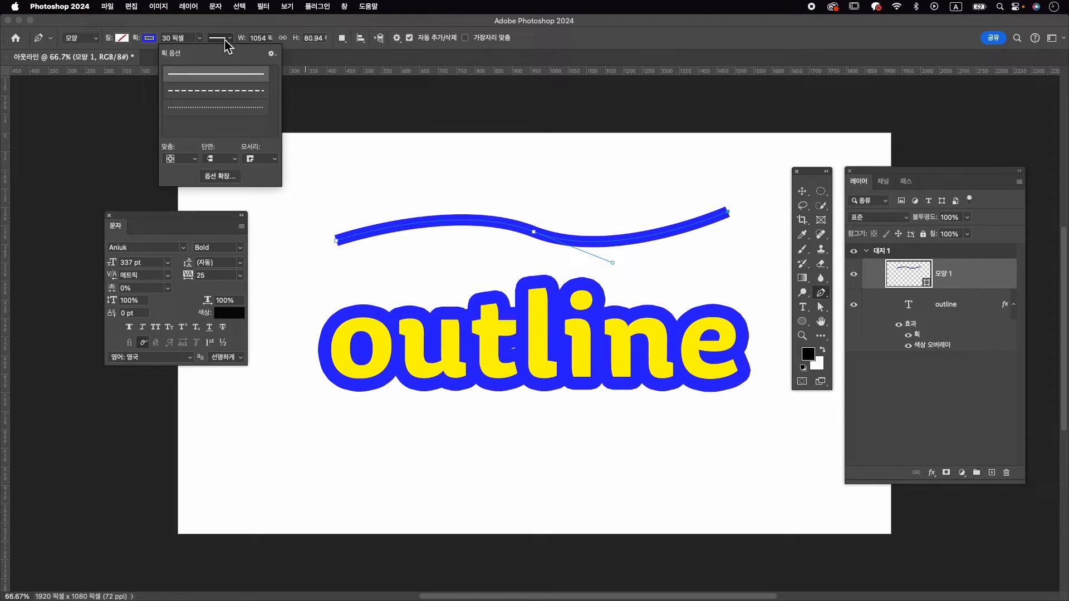
{"action": "left_click", "coordinate": [218, 159]}
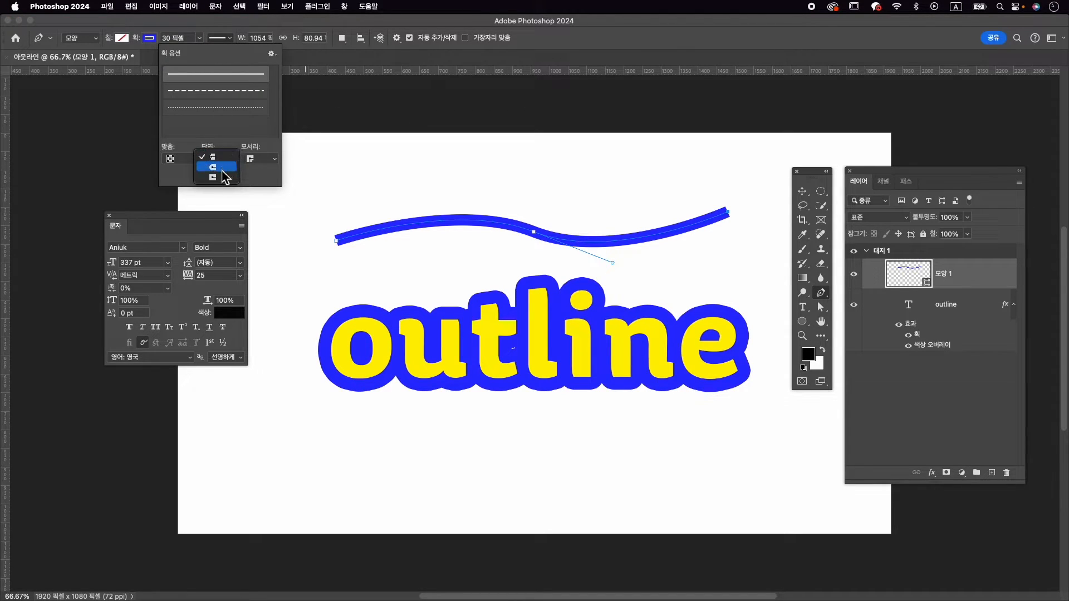
{"action": "left_click", "coordinate": [223, 168]}
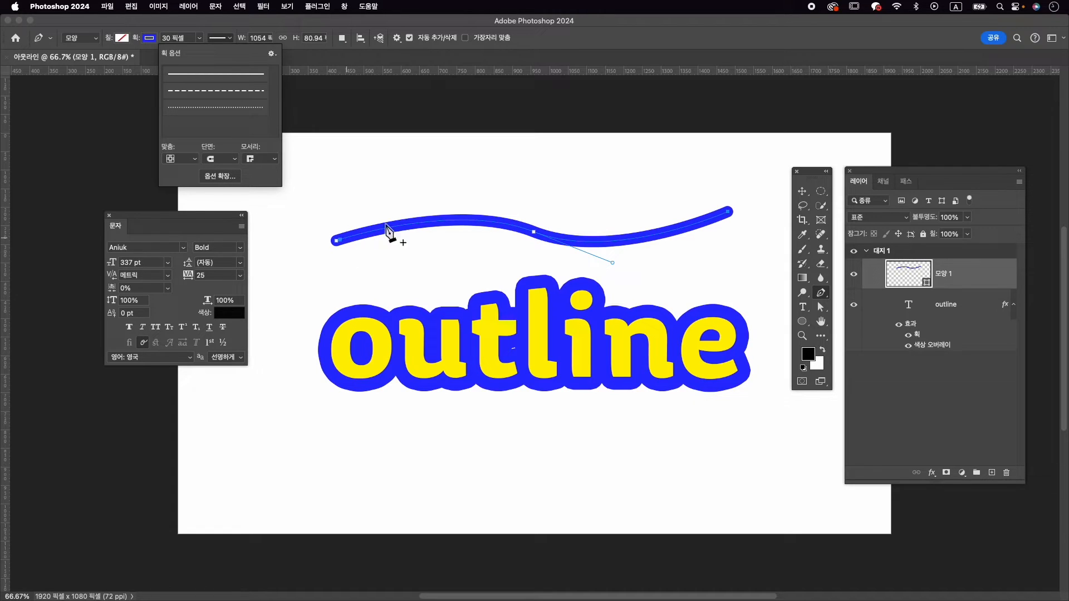
Reshape the curve with the Direct Selection tool by moving its middle and starting anchors and a direction handle, making it about 1073 × 96 px
{"action": "key", "text": "a"}
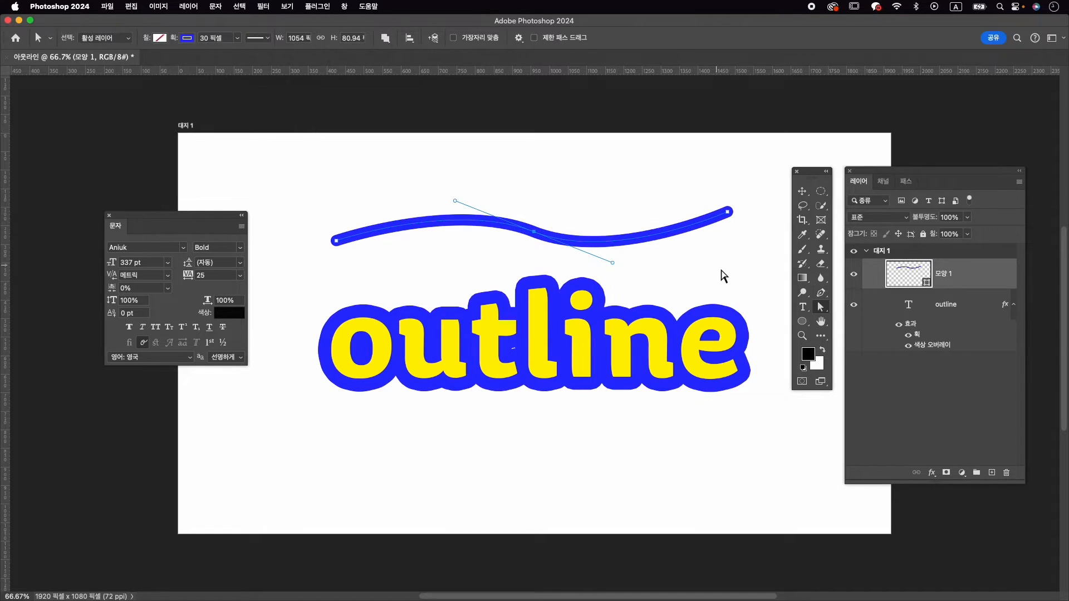
{"action": "left_click", "coordinate": [826, 315]}
{"action": "left_click", "coordinate": [868, 319]}
{"action": "left_click_drag", "start_coordinate": [535, 238], "coordinate": [527, 238]}
{"action": "left_click_drag", "start_coordinate": [335, 242], "coordinate": [328, 247]}
{"action": "left_click", "coordinate": [527, 234]}
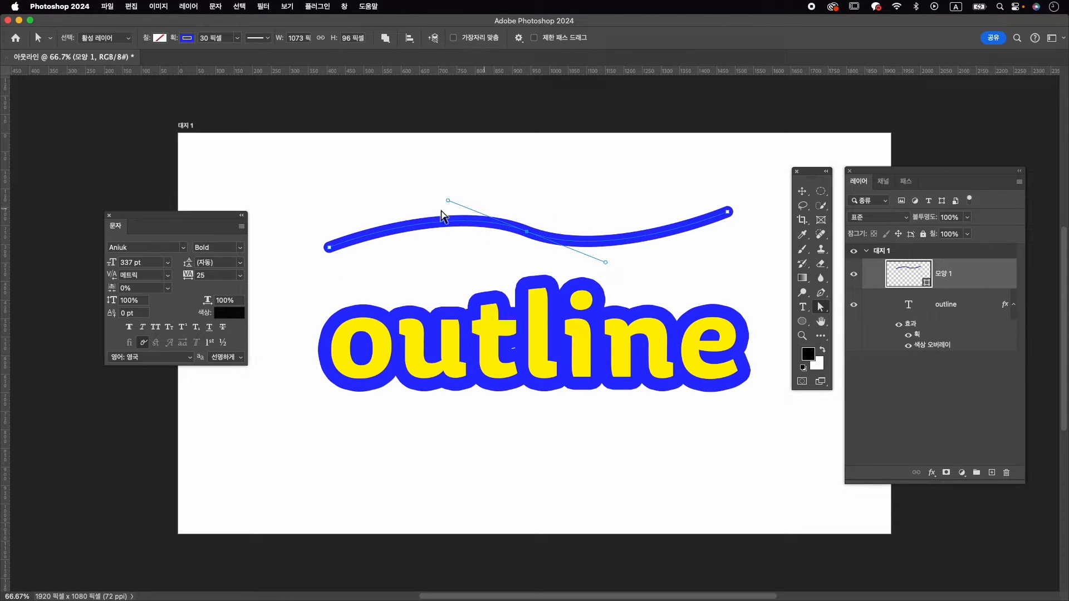
{"action": "left_click_drag", "start_coordinate": [606, 263], "coordinate": [639, 268]}
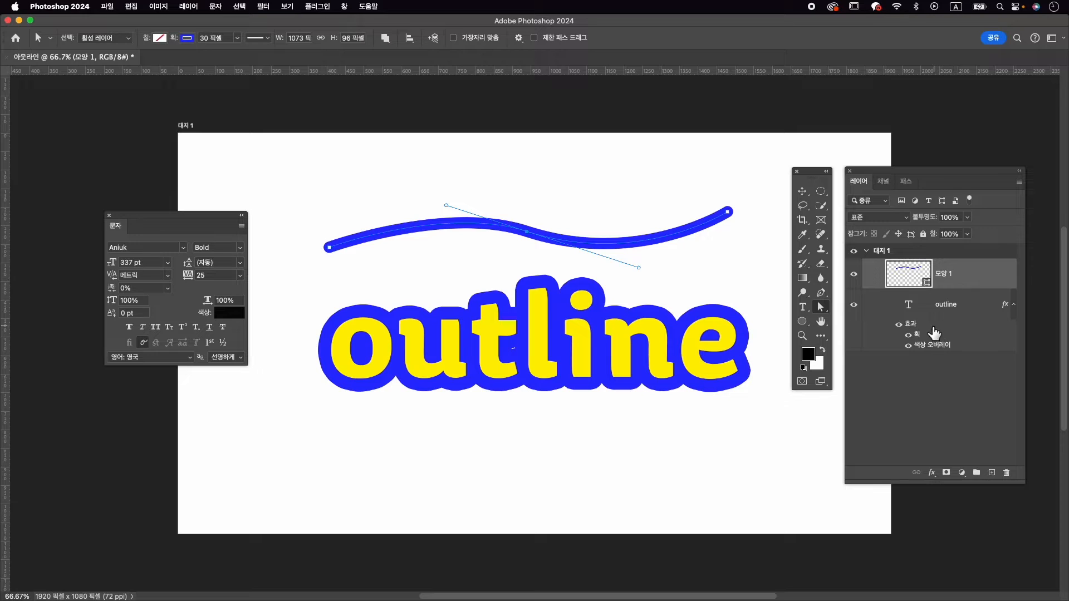
Copy the text layer's effects onto the curve's shape layer and increase the curve's stroke width to 34.56 px
{"action": "left_click_drag", "start_coordinate": [913, 325], "coordinate": [954, 281]}
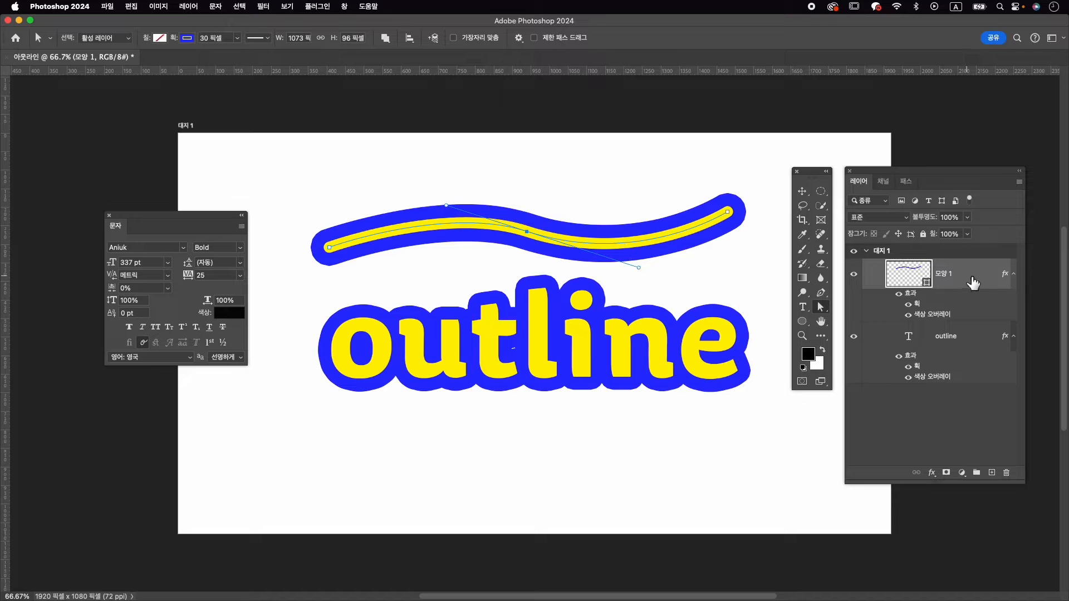
{"action": "left_click", "coordinate": [821, 292]}
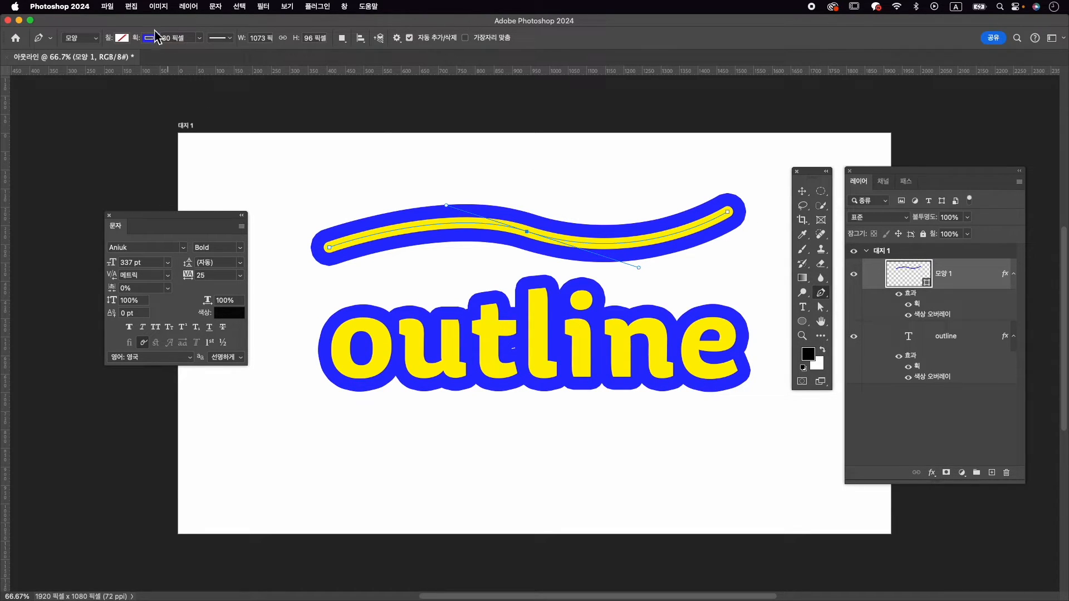
{"action": "left_click", "coordinate": [200, 38]}
{"action": "left_click_drag", "start_coordinate": [199, 56], "coordinate": [203, 52]}
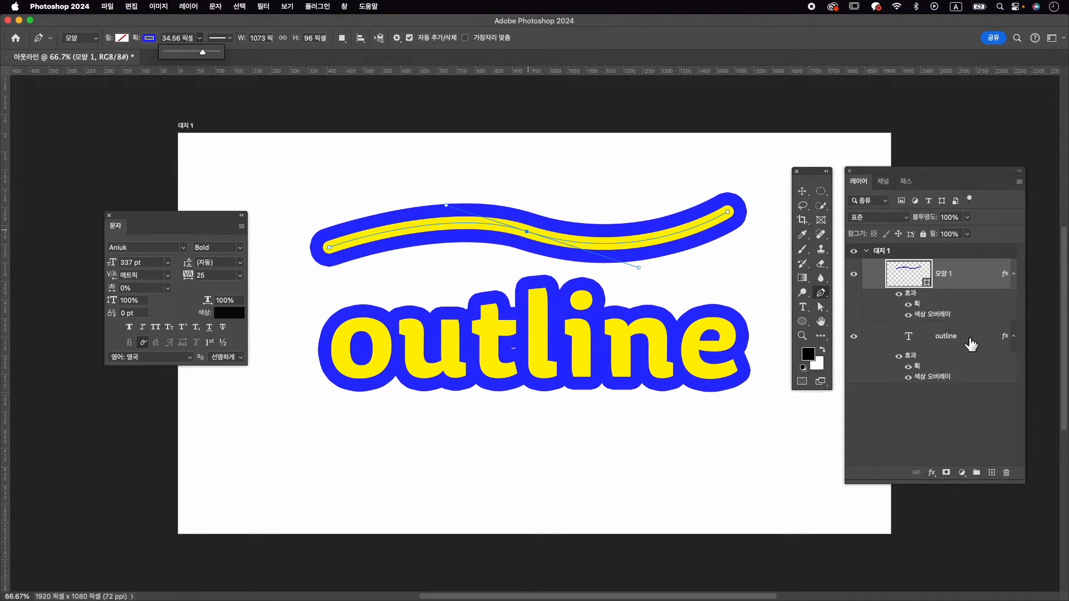
Warp the "outline" text with the Flag (깃발) style, horizontal, with a bend of +18%
{"action": "left_click", "coordinate": [942, 340]}
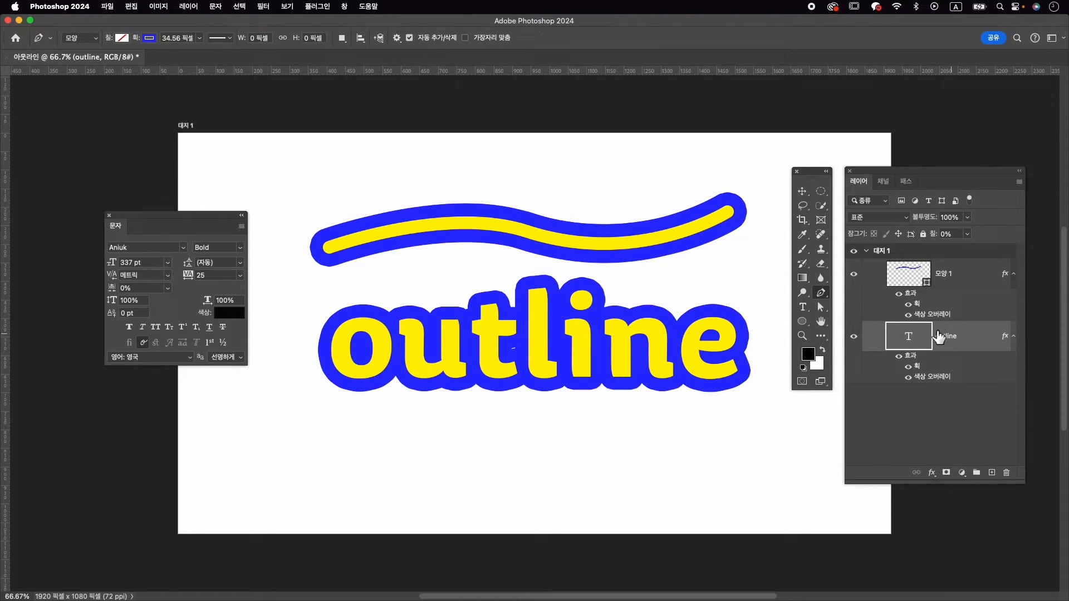
{"action": "left_click", "coordinate": [801, 310]}
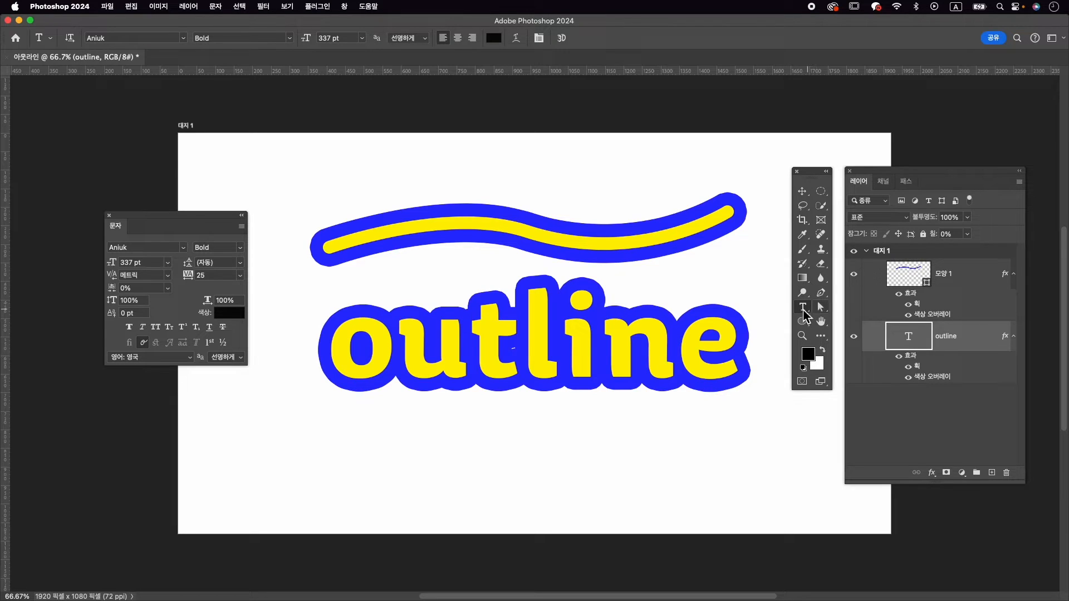
{"action": "left_click", "coordinate": [517, 38]}
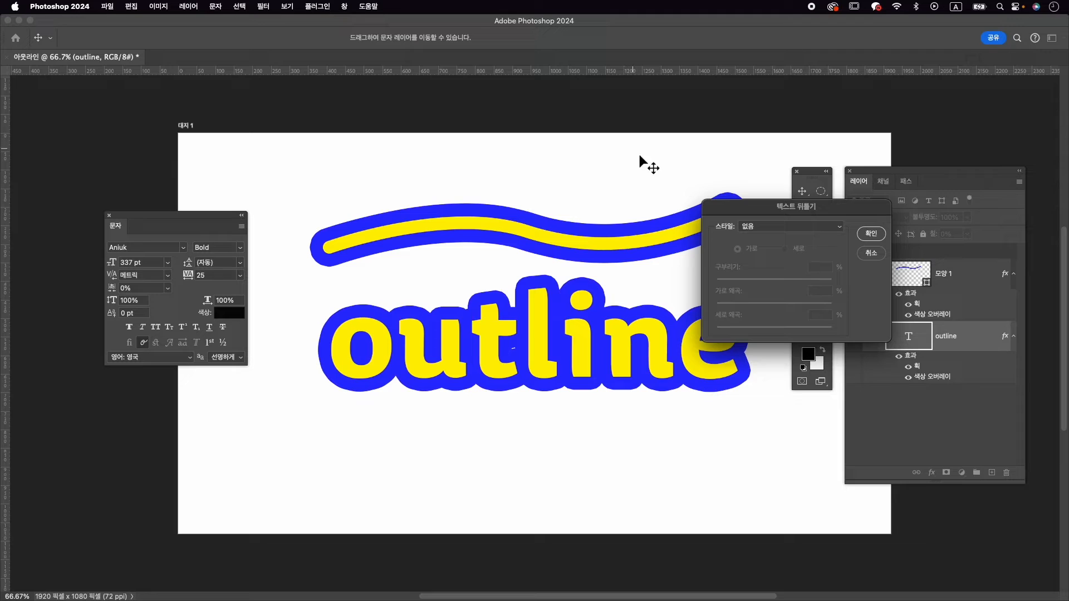
{"action": "left_click", "coordinate": [806, 232]}
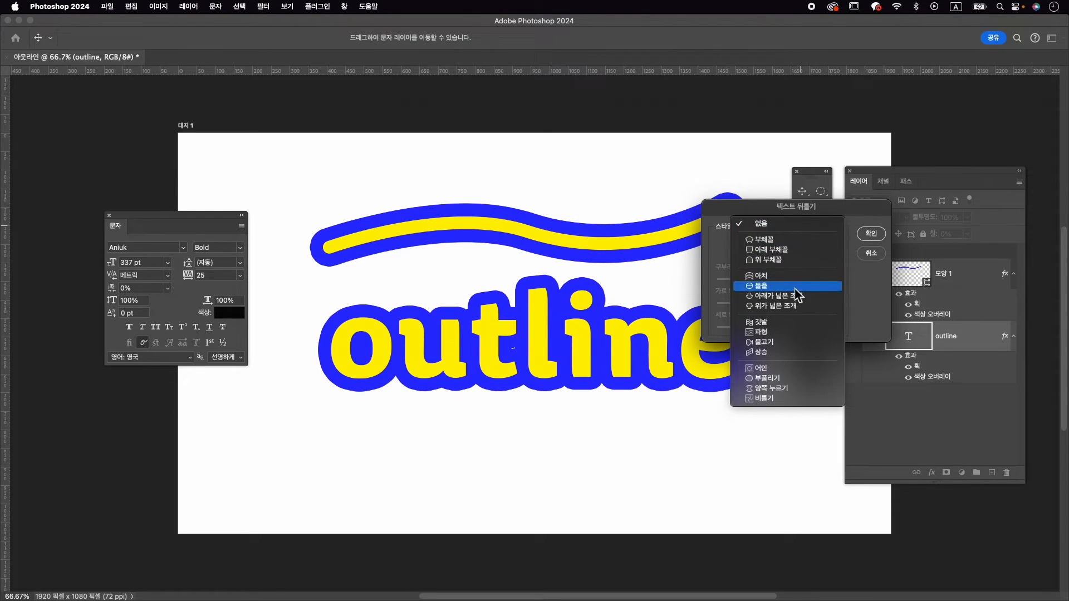
{"action": "left_click", "coordinate": [800, 324]}
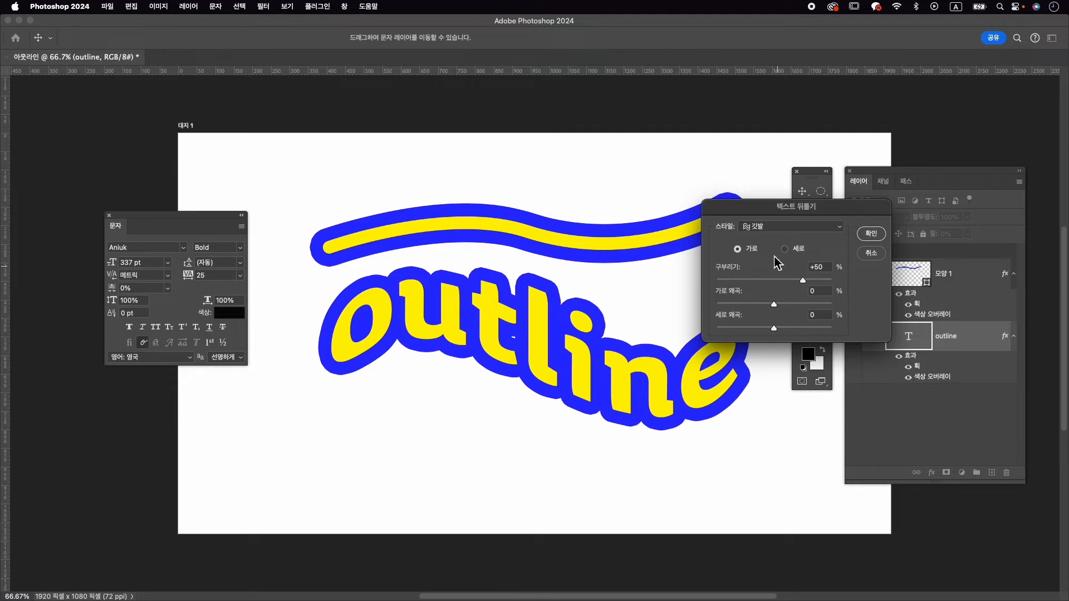
{"action": "mouse_move", "coordinate": [799, 283]}
{"action": "left_mouse_down"}
{"action": "mouse_move", "coordinate": [769, 281]}
{"action": "mouse_move", "coordinate": [785, 280]}
{"action": "left_mouse_up"}
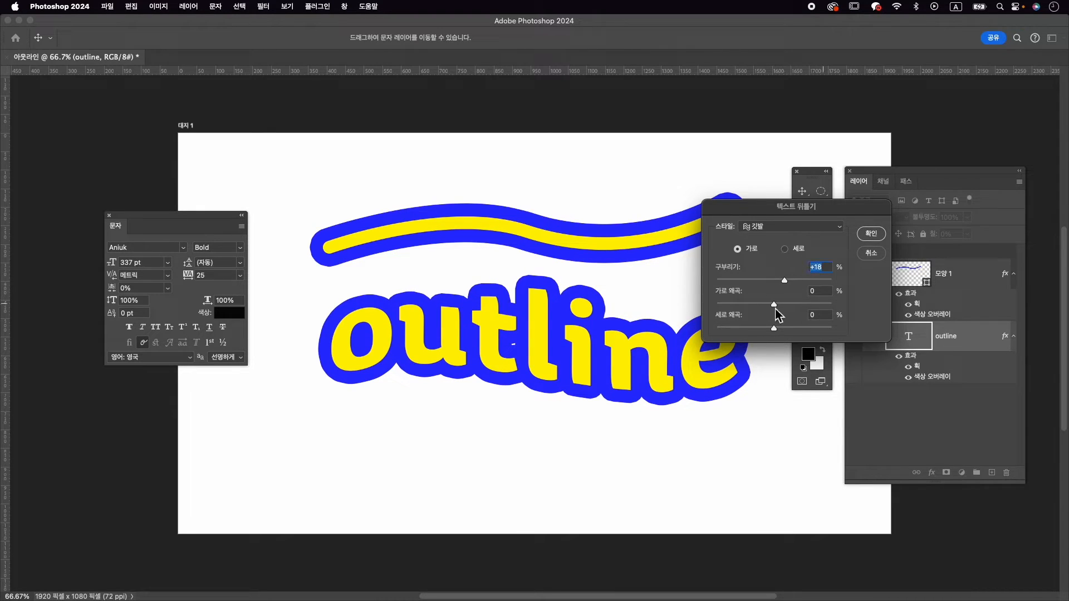
{"action": "left_click", "coordinate": [871, 234]}
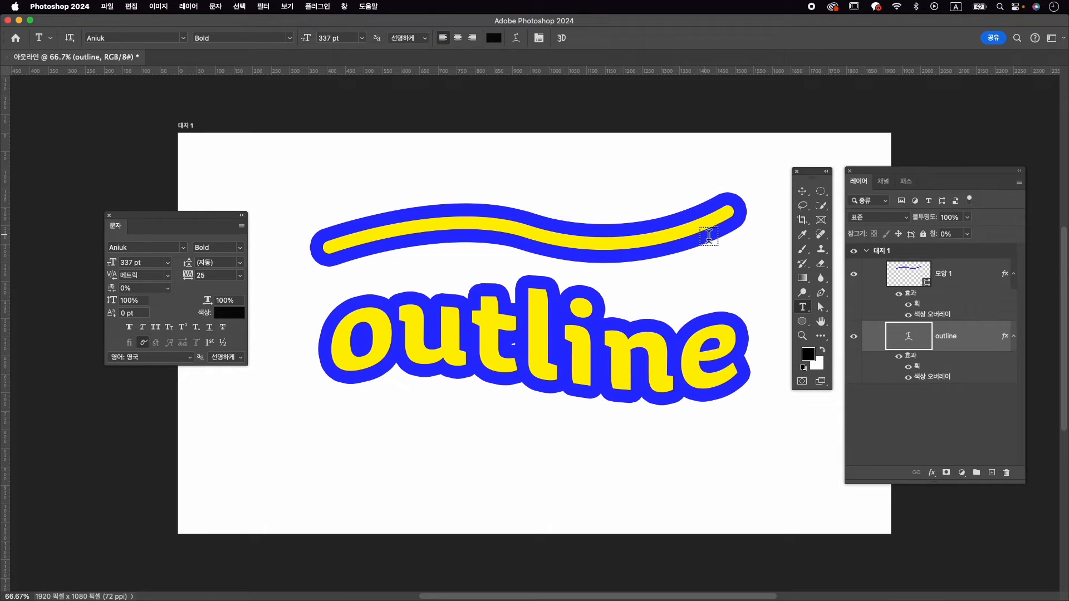
Reshape the curve to follow the warped text by moving its end, middle and starting anchors, making it about 1130 × 83 px
{"action": "left_click", "coordinate": [955, 276]}
{"action": "key", "text": "a"}
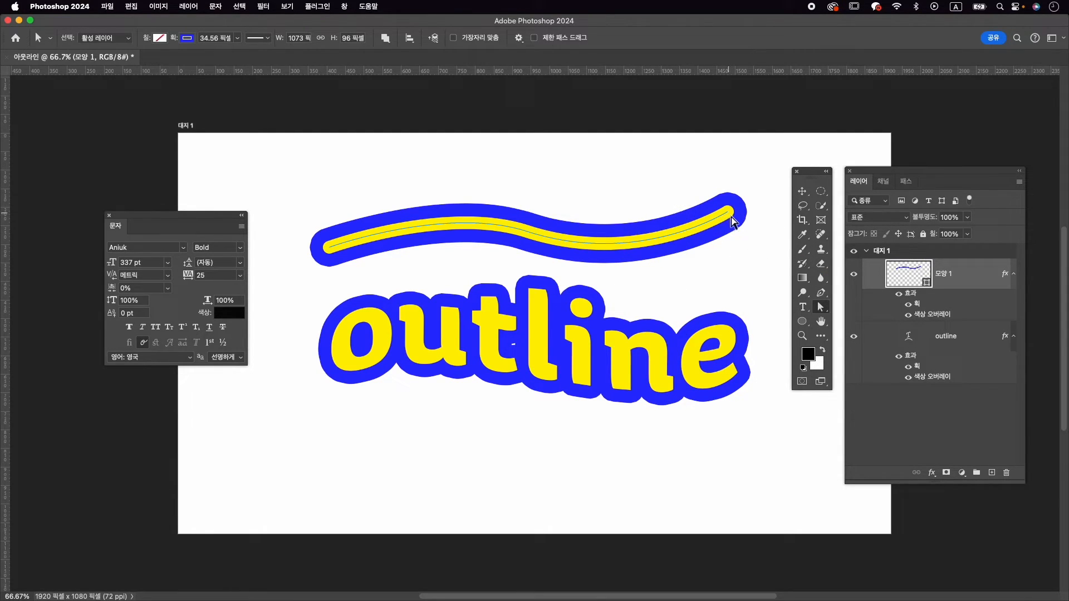
{"action": "left_click_drag", "start_coordinate": [731, 219], "coordinate": [746, 241]}
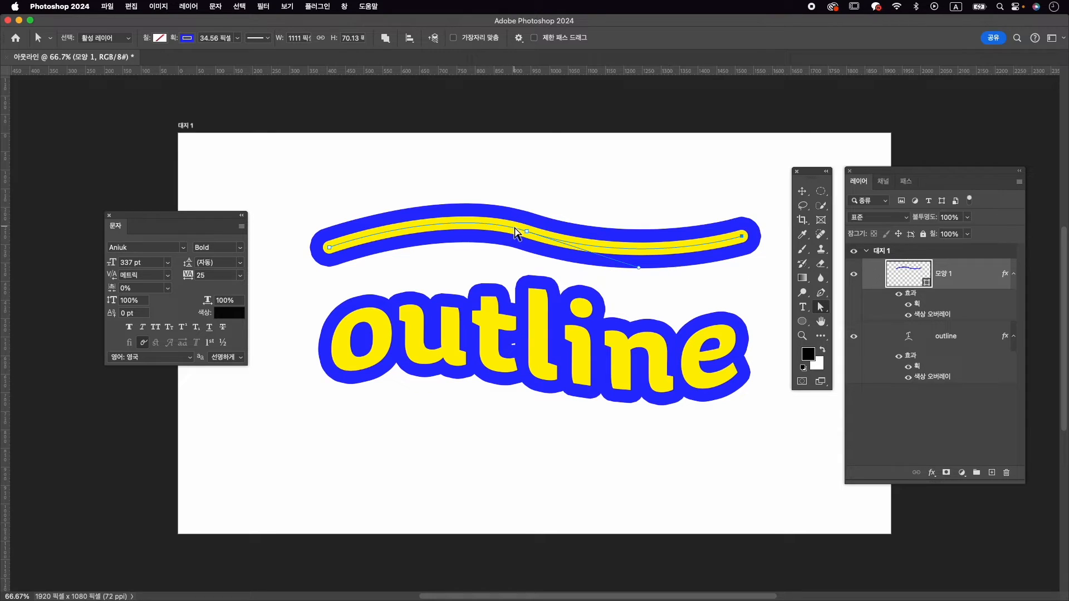
{"action": "left_click_drag", "start_coordinate": [534, 230], "coordinate": [533, 239]}
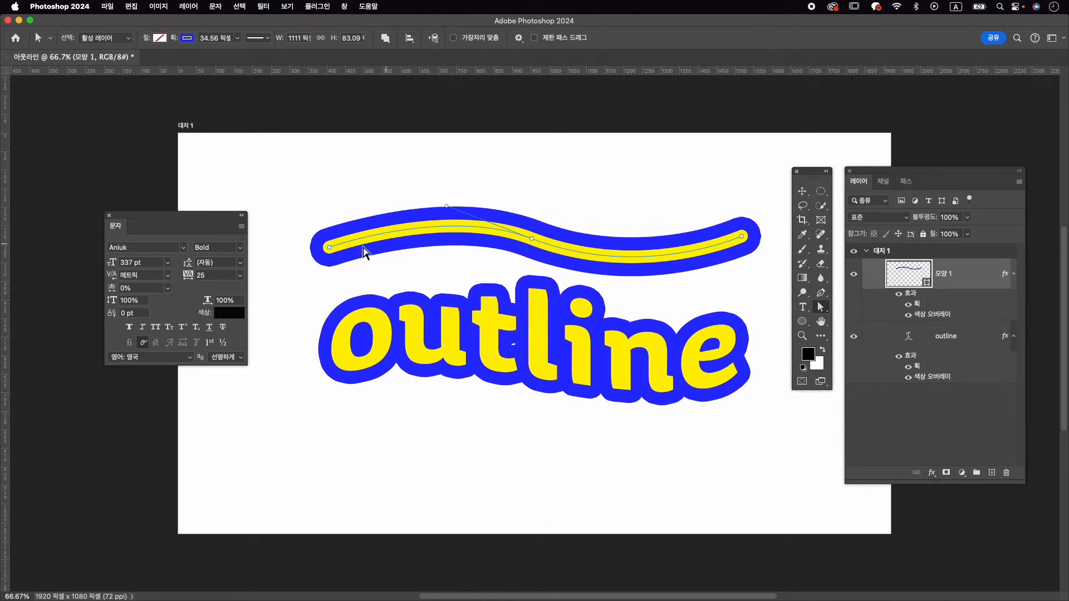
{"action": "left_click_drag", "start_coordinate": [326, 248], "coordinate": [327, 263]}
{"action": "left_click_drag", "start_coordinate": [532, 239], "coordinate": [547, 245]}
{"action": "left_click_drag", "start_coordinate": [741, 239], "coordinate": [747, 233]}
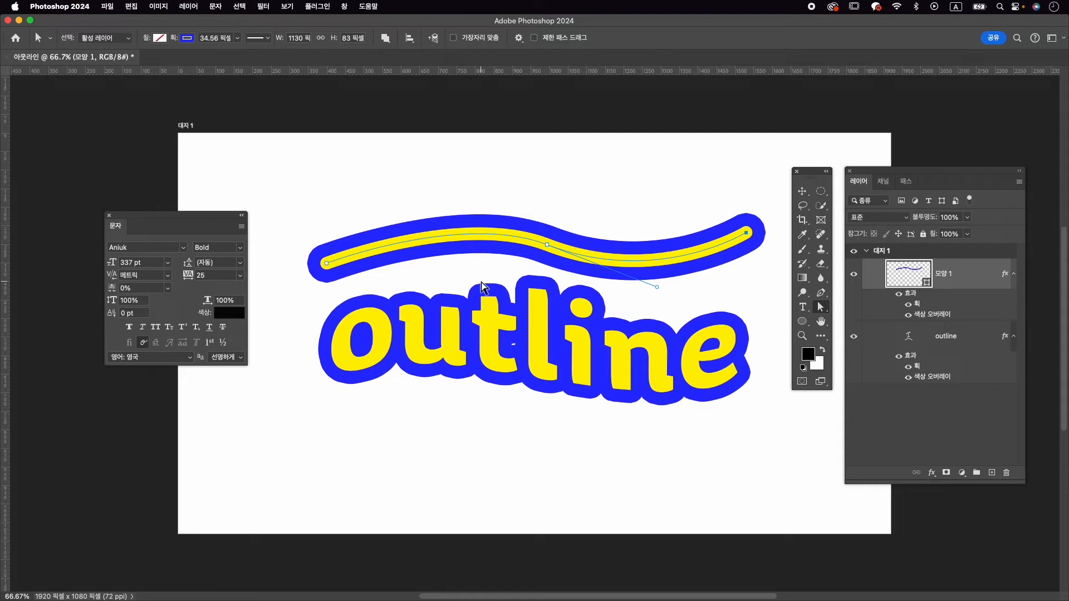
{"action": "left_click", "coordinate": [807, 190]}
{"action": "left_click", "coordinate": [728, 110]}
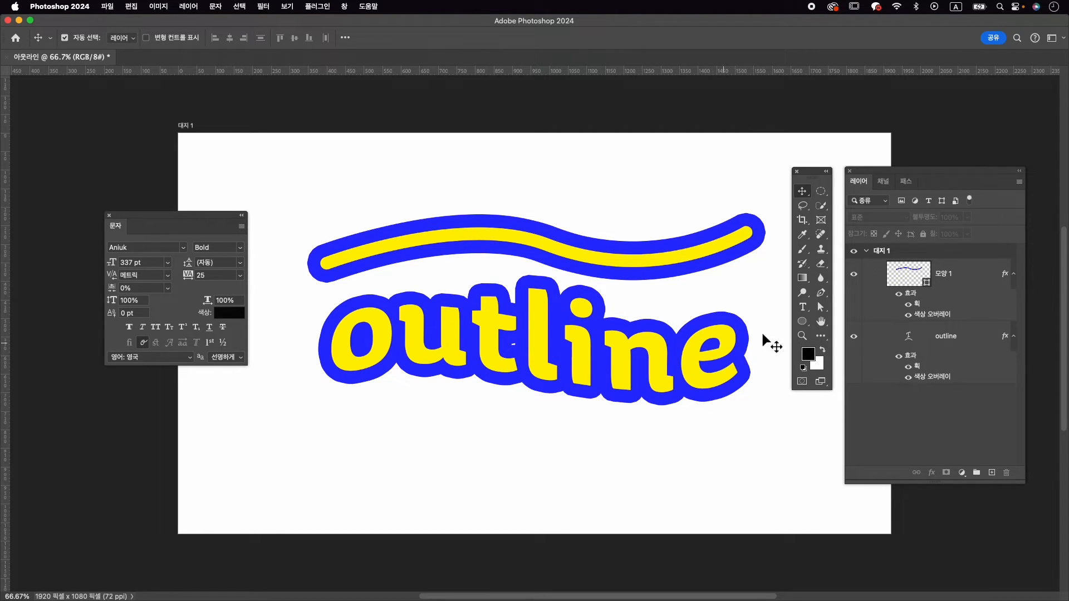
Draw a circle about 170 × 170 px below the text with the Ellipse tool and copy the curve layer's effects onto it
{"action": "left_click", "coordinate": [802, 321]}
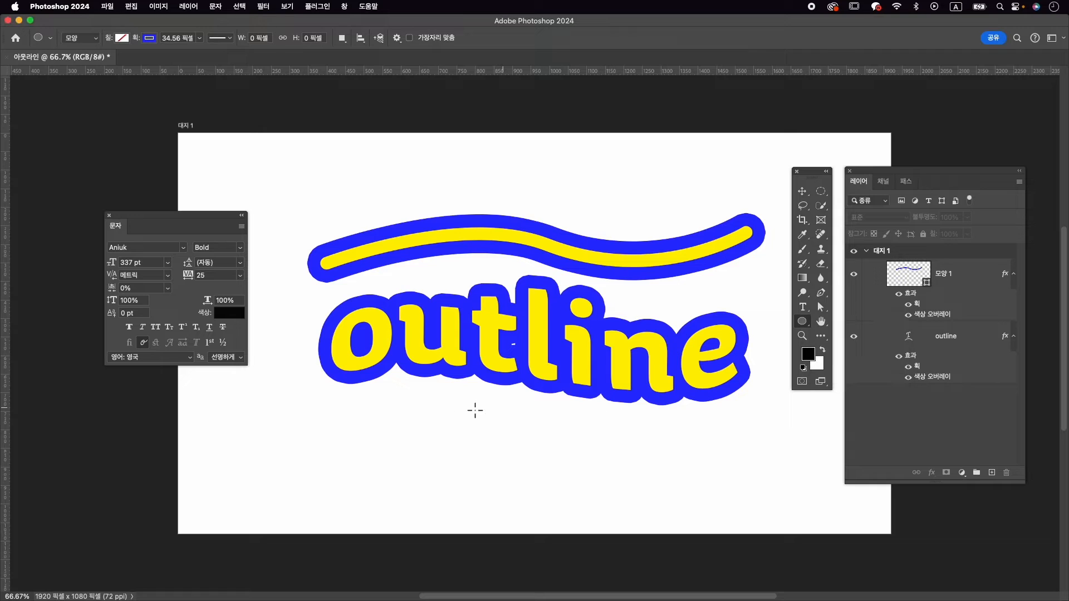
{"action": "left_click_drag", "start_coordinate": [393, 400], "coordinate": [463, 461]}
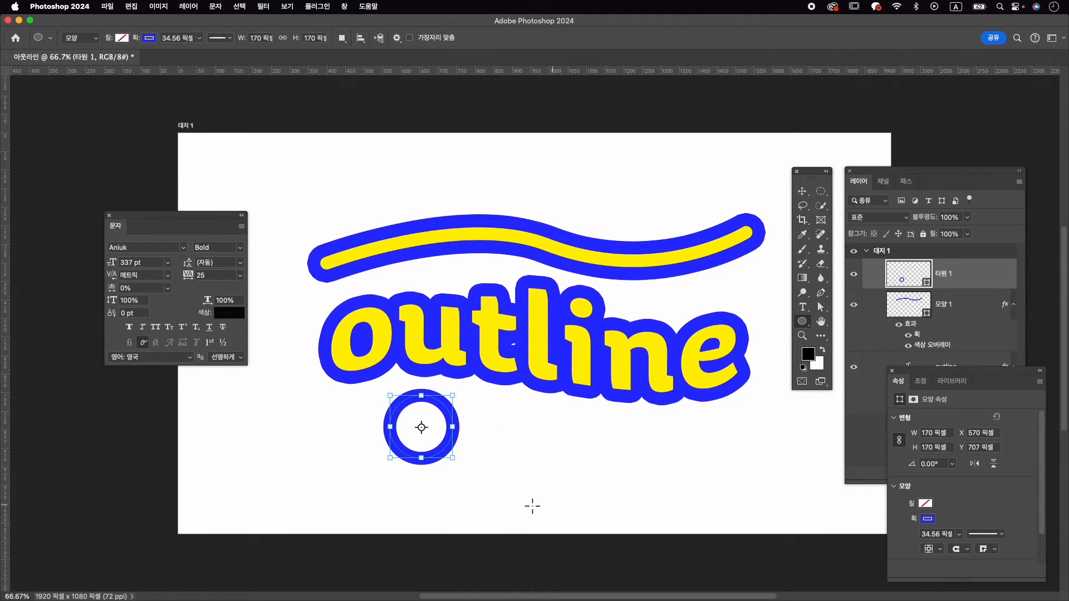
{"action": "left_click", "coordinate": [945, 306]}
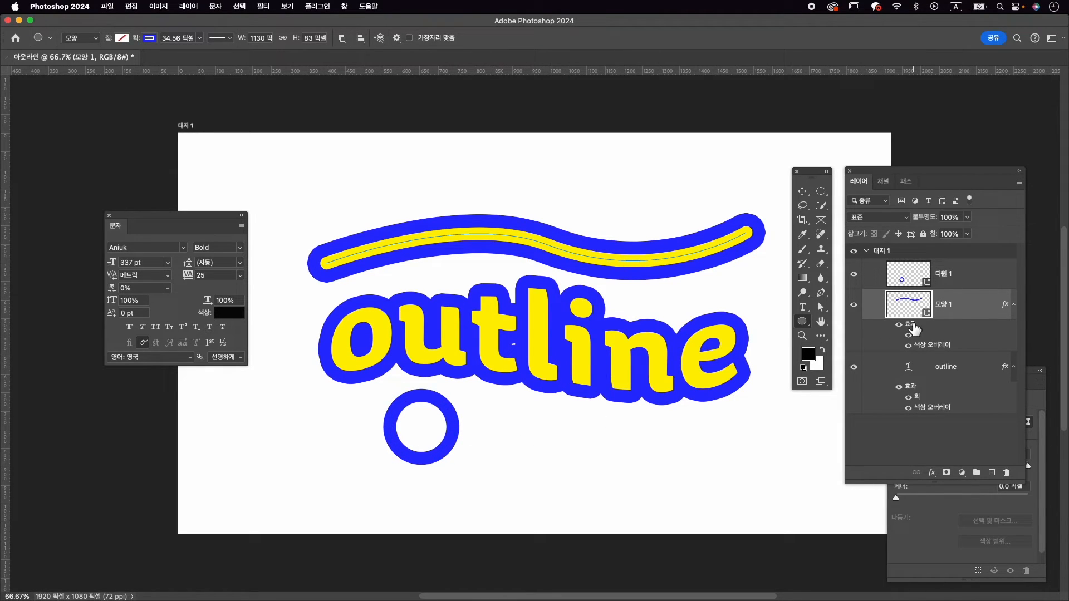
{"action": "left_click_drag", "start_coordinate": [913, 329], "coordinate": [950, 277]}
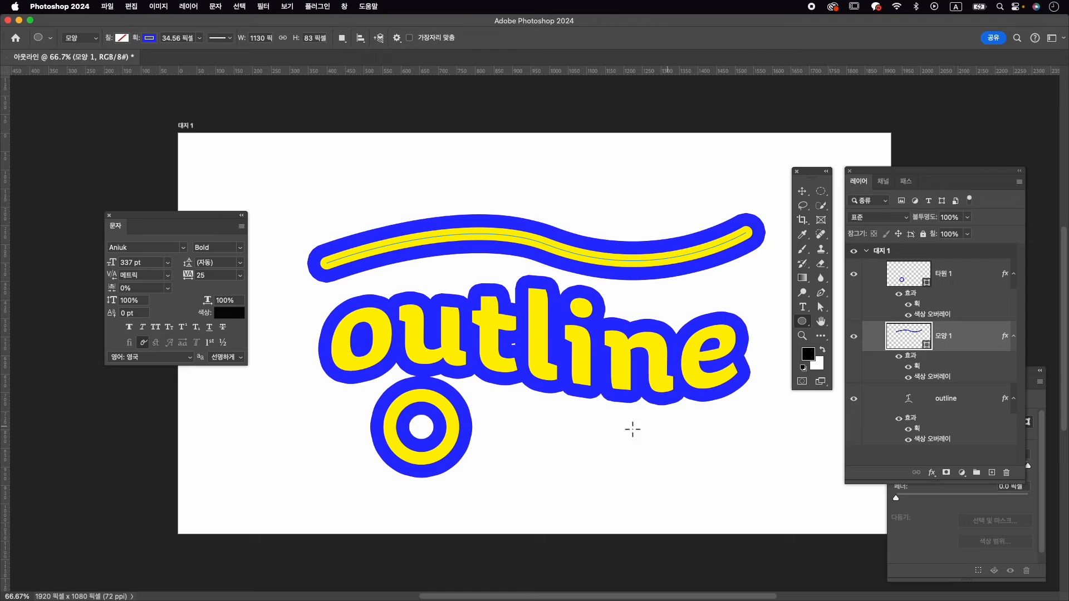
Move the circle slightly down and to the left, under the letters "ou"
{"action": "key", "text": "super+t"}
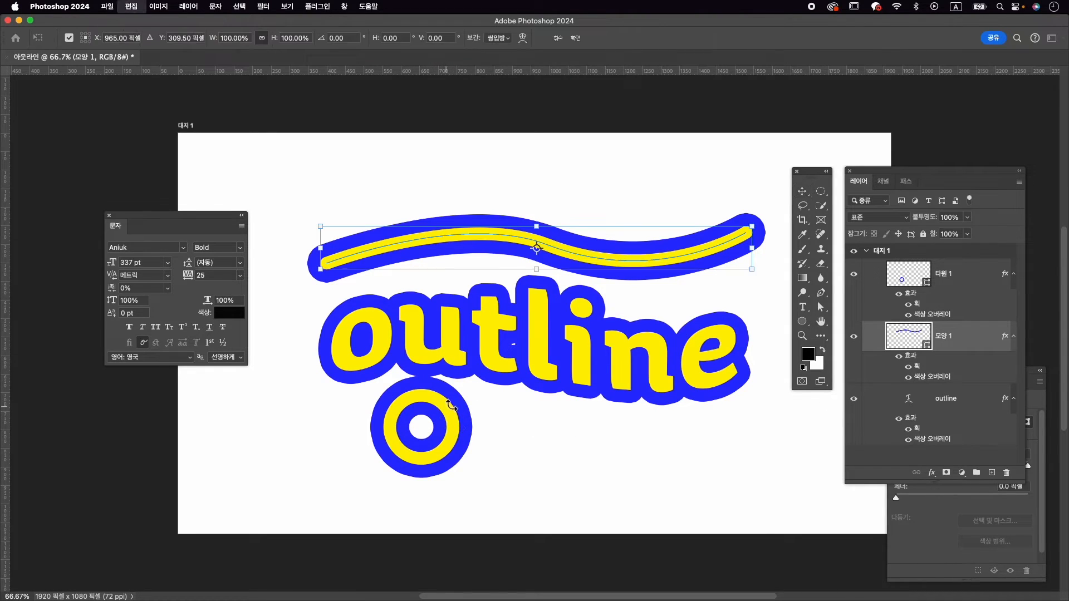
{"action": "left_click", "coordinate": [445, 411]}
{"action": "left_click_drag", "start_coordinate": [444, 411], "coordinate": [423, 419]}
{"action": "key", "text": "Return"}
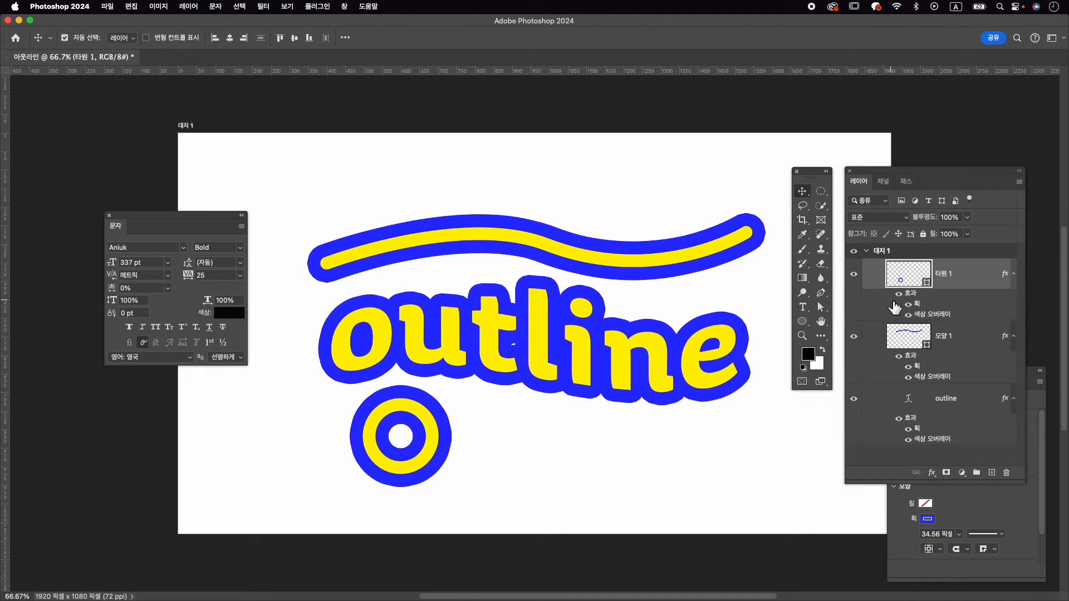
Delete the layer effects from both the circle layer and the curve layer
{"action": "left_click_drag", "start_coordinate": [911, 294], "coordinate": [1007, 472]}
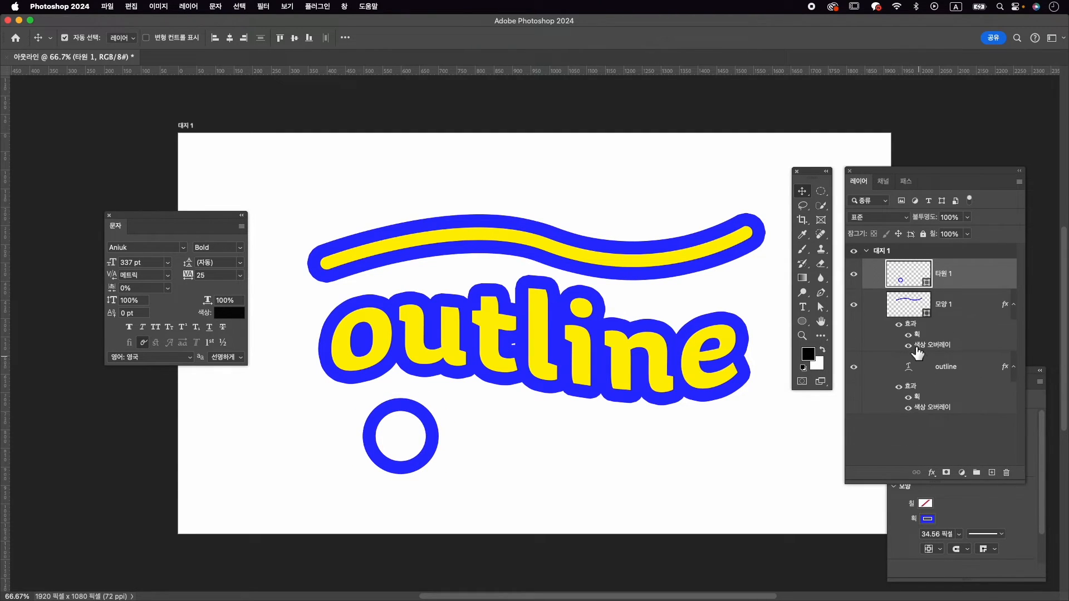
{"action": "left_click_drag", "start_coordinate": [922, 331], "coordinate": [930, 337]}
{"action": "left_click_drag", "start_coordinate": [997, 459], "coordinate": [1007, 472]}
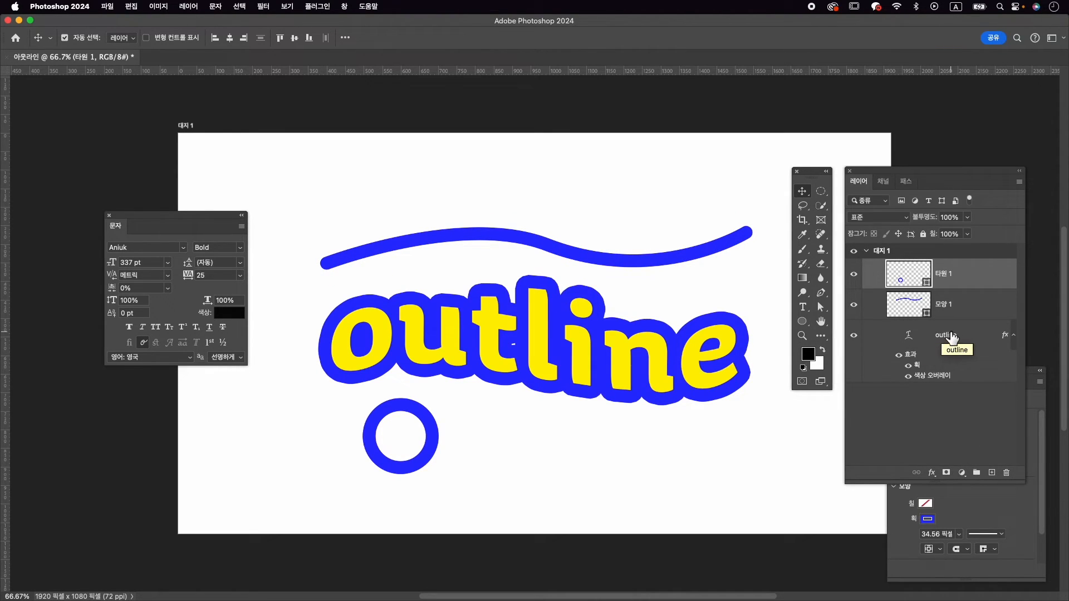
Group the circle, curve and "outline" text layers together
{"action": "left_click", "coordinate": [954, 337], "text": "shift"}
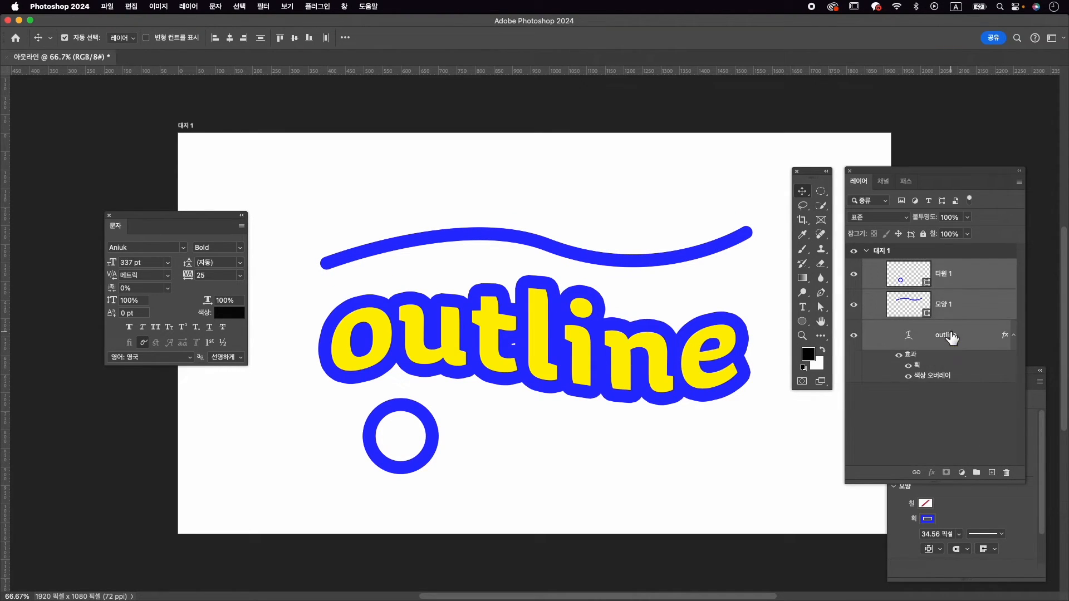
{"action": "left_click", "coordinate": [968, 274]}
{"action": "left_click", "coordinate": [950, 306], "text": "super"}
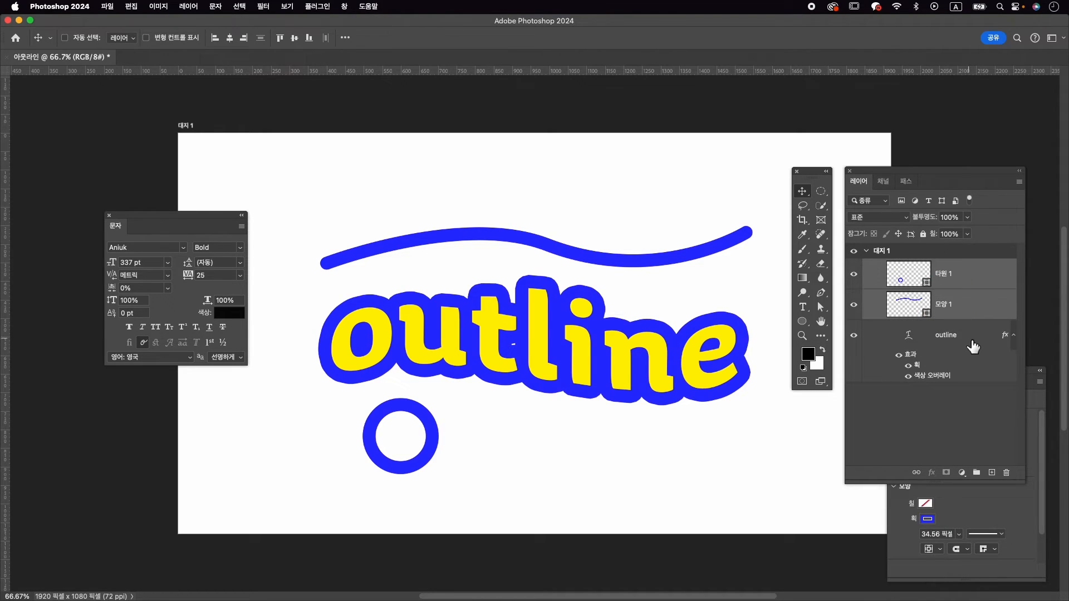
{"action": "left_click", "coordinate": [969, 344], "text": "super"}
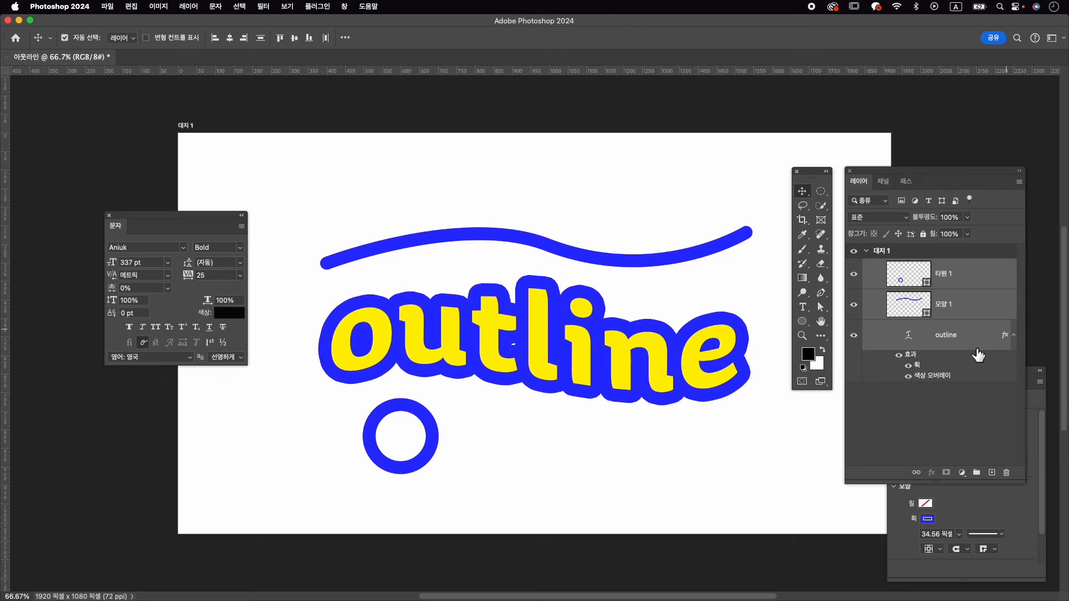
{"action": "left_click", "coordinate": [977, 471]}
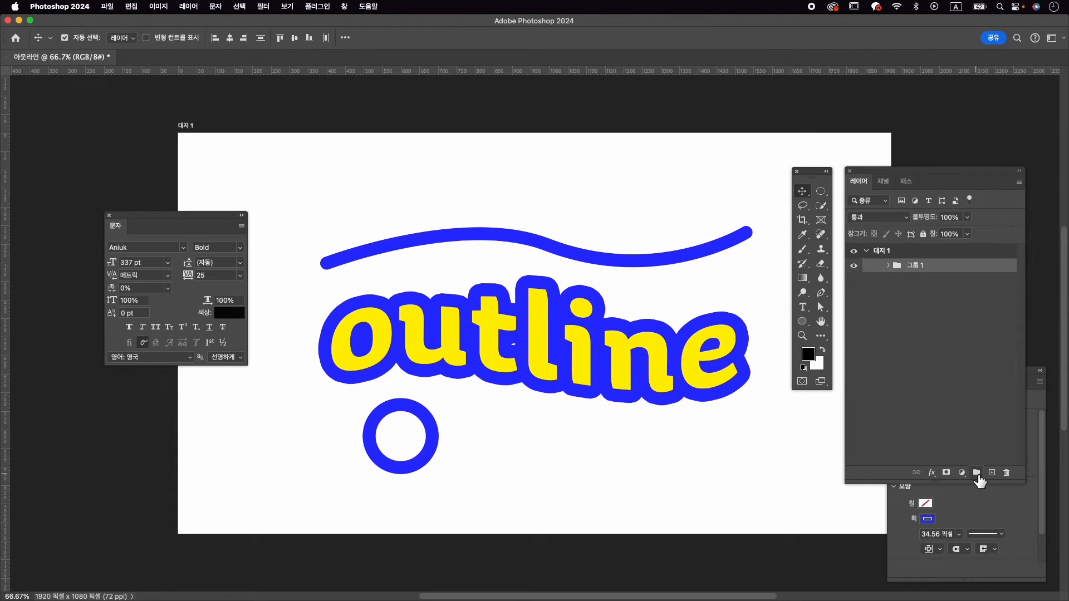
Move the text layer's effects onto the group and set the text layer's fill (칠) to 100%
{"action": "left_click", "coordinate": [889, 267]}
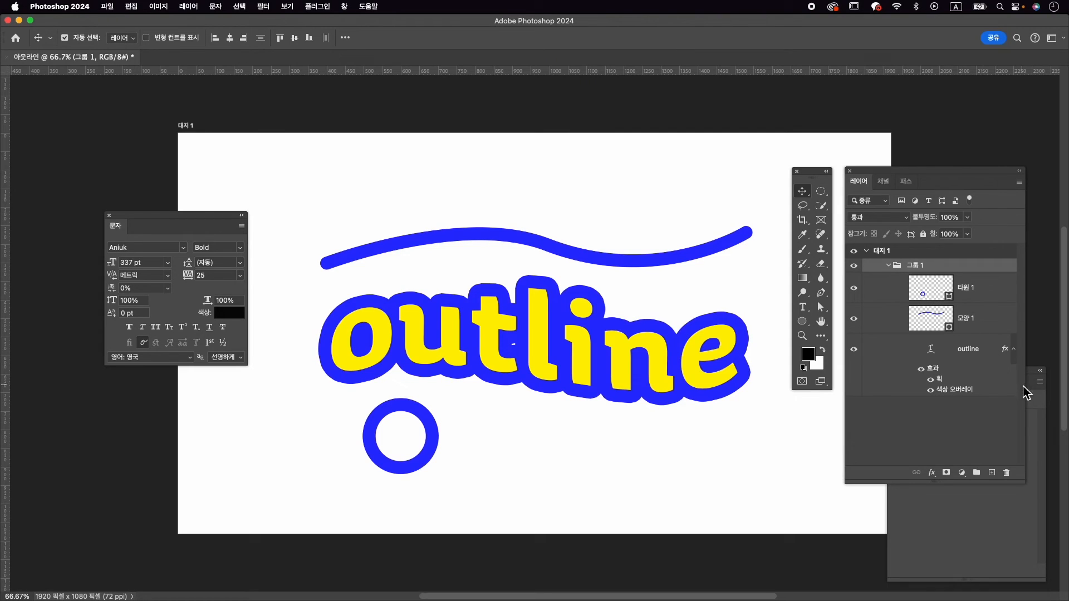
{"action": "left_click_drag", "start_coordinate": [928, 375], "coordinate": [934, 269]}
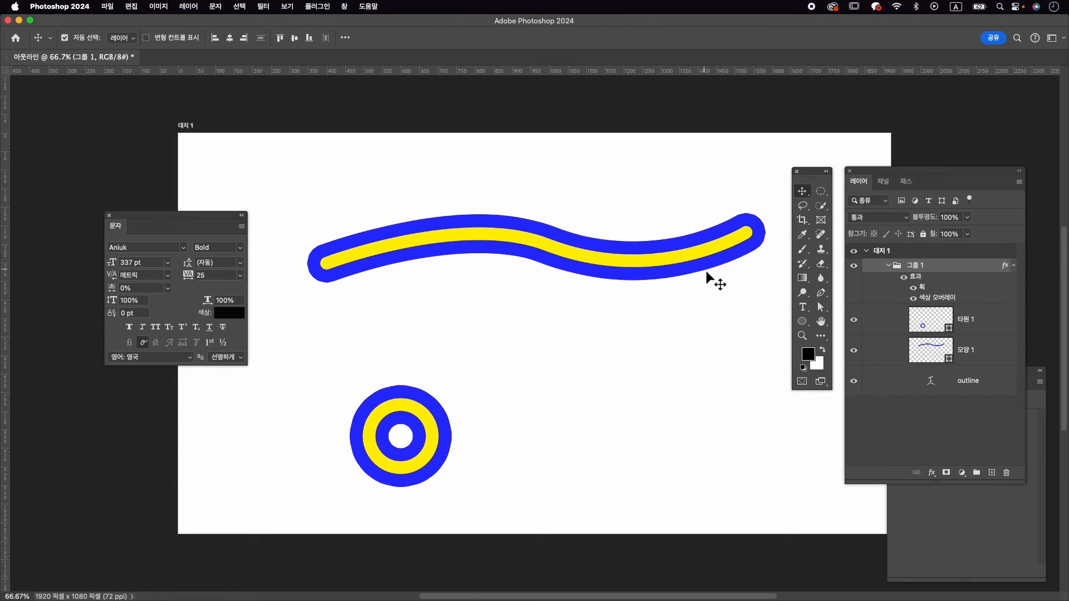
{"action": "left_click", "coordinate": [968, 383]}
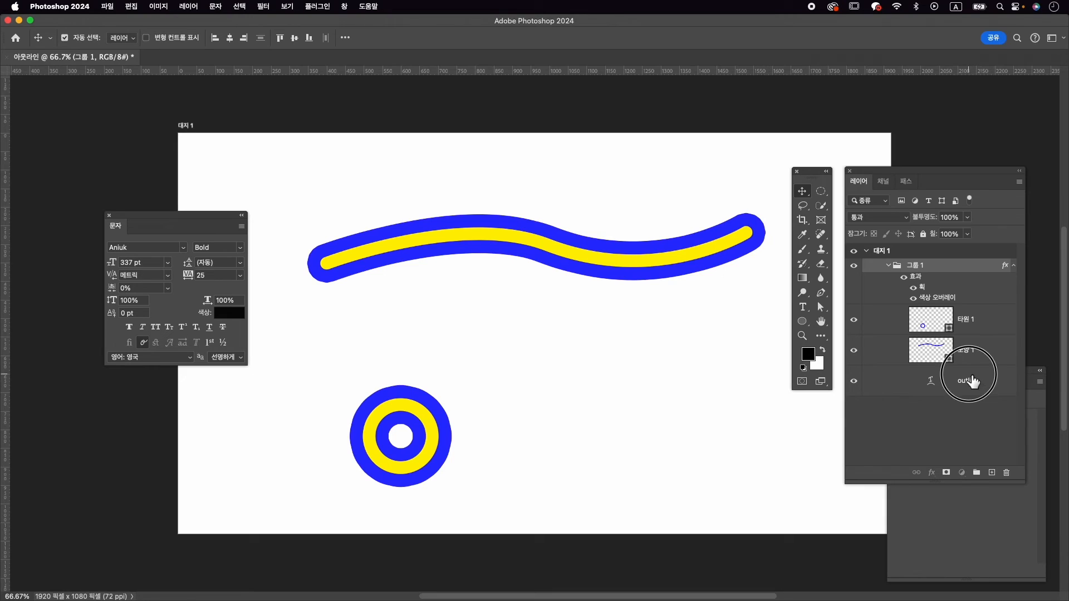
{"action": "left_click", "coordinate": [938, 237]}
{"action": "left_click_drag", "start_coordinate": [939, 238], "coordinate": [1025, 237]}
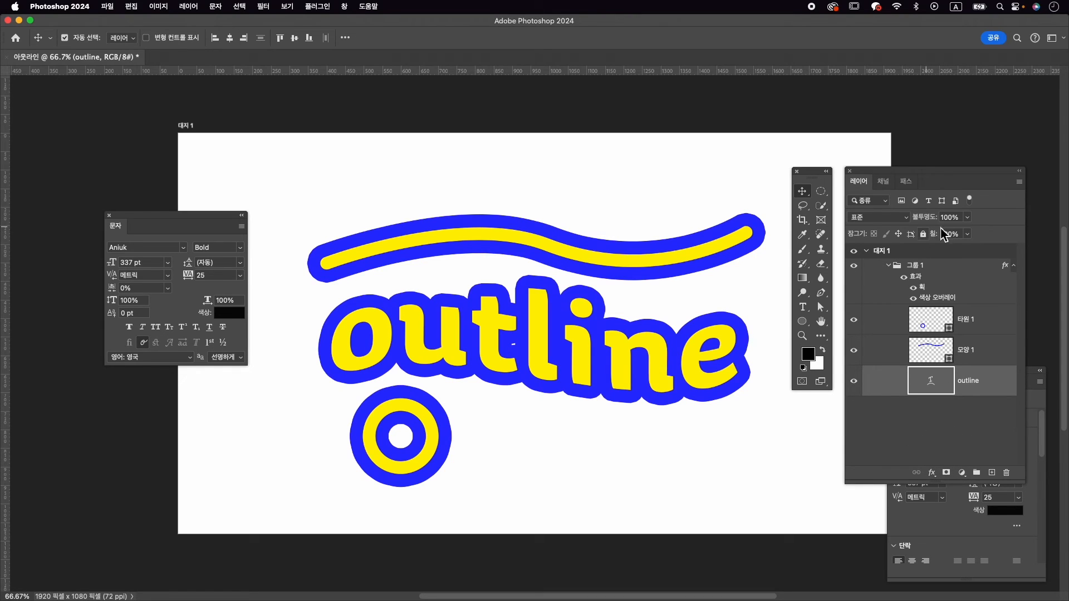
Change the group's color overlay (색상 오버레이) to white, ffffff
{"action": "left_click", "coordinate": [947, 265]}
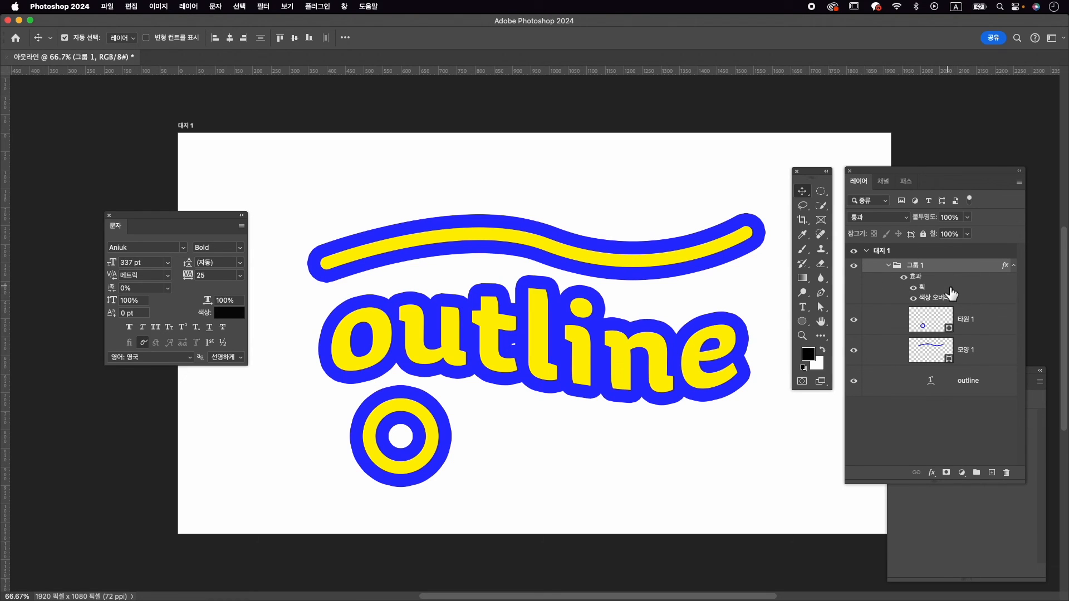
{"action": "double_click", "coordinate": [938, 299]}
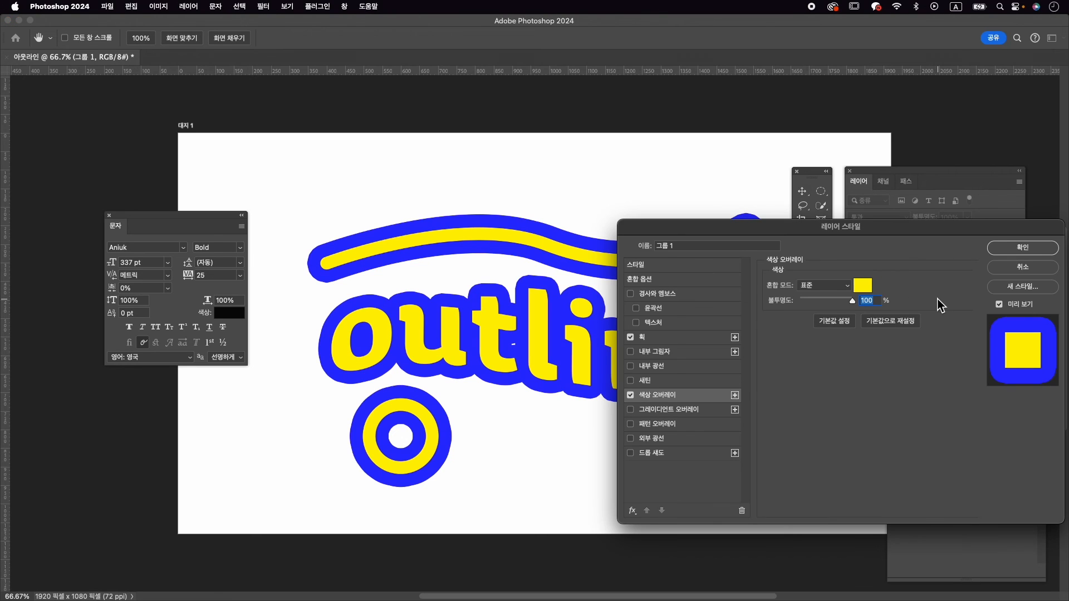
{"action": "left_click", "coordinate": [863, 285]}
{"action": "left_click", "coordinate": [622, 315]}
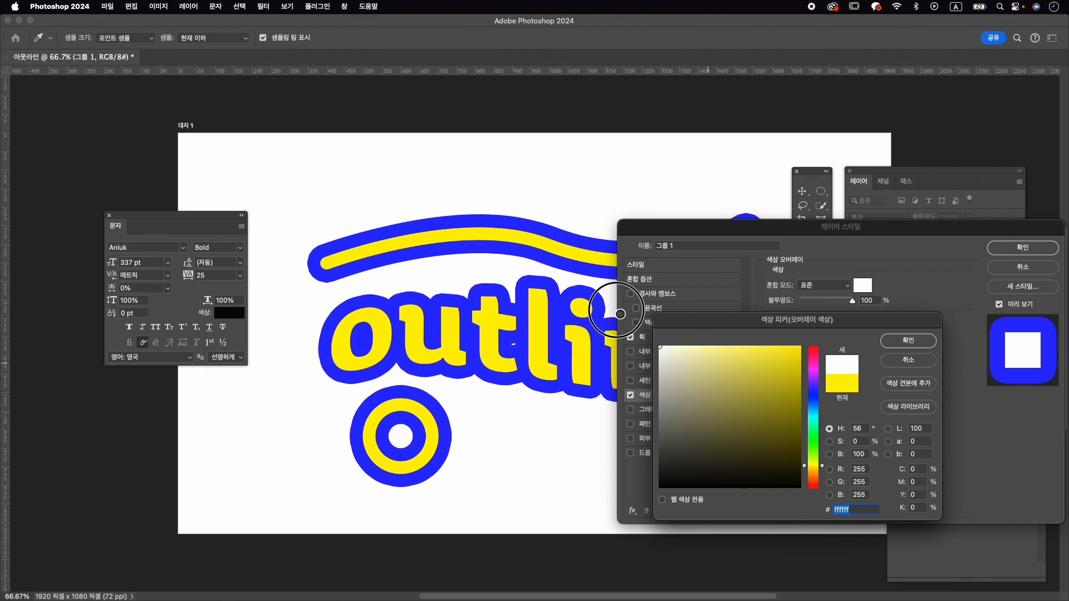
{"action": "left_click", "coordinate": [913, 341]}
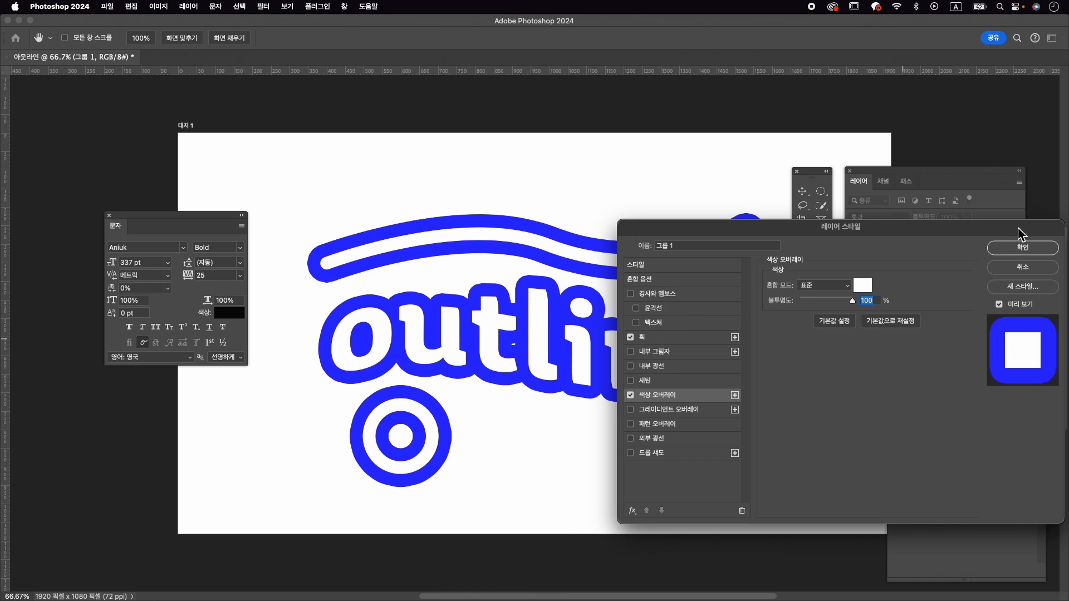
{"action": "left_click", "coordinate": [1022, 247]}
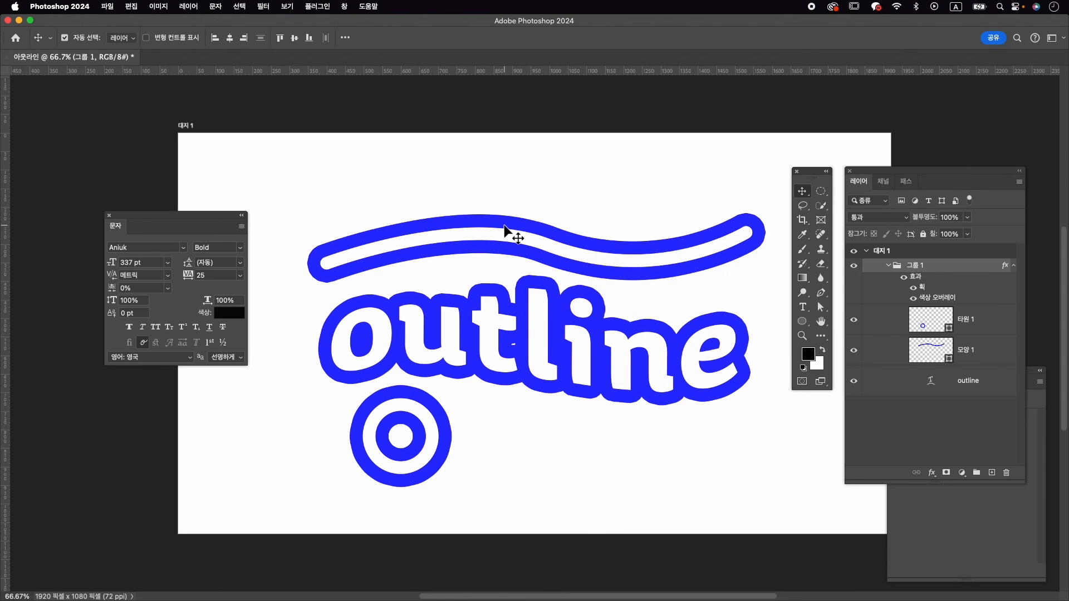